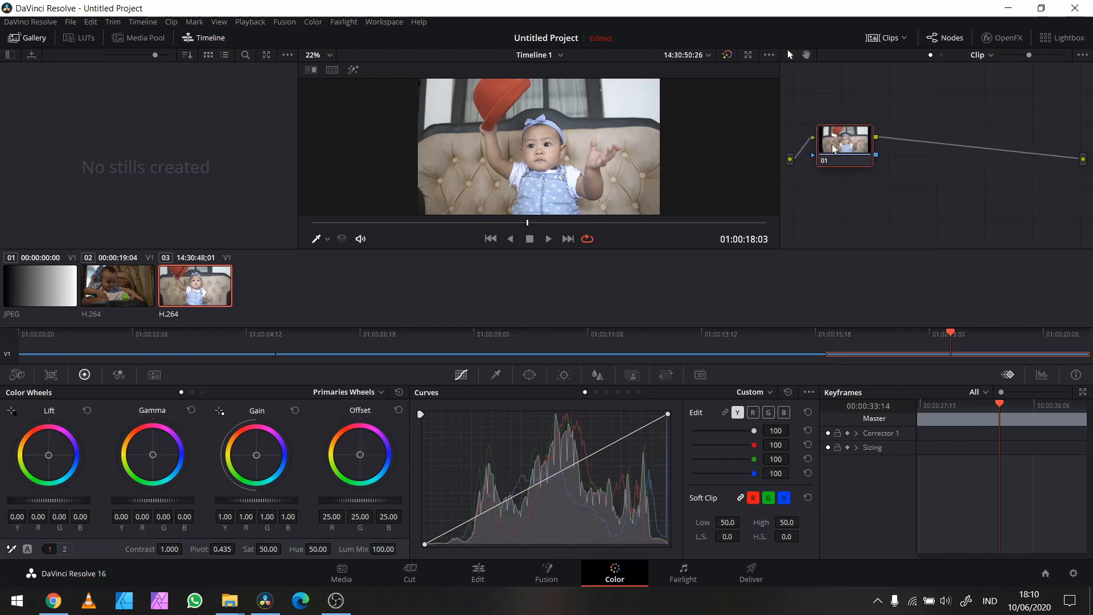
Step: Label the first node H/M/L
right_click(832, 149)
left_click(876, 170)
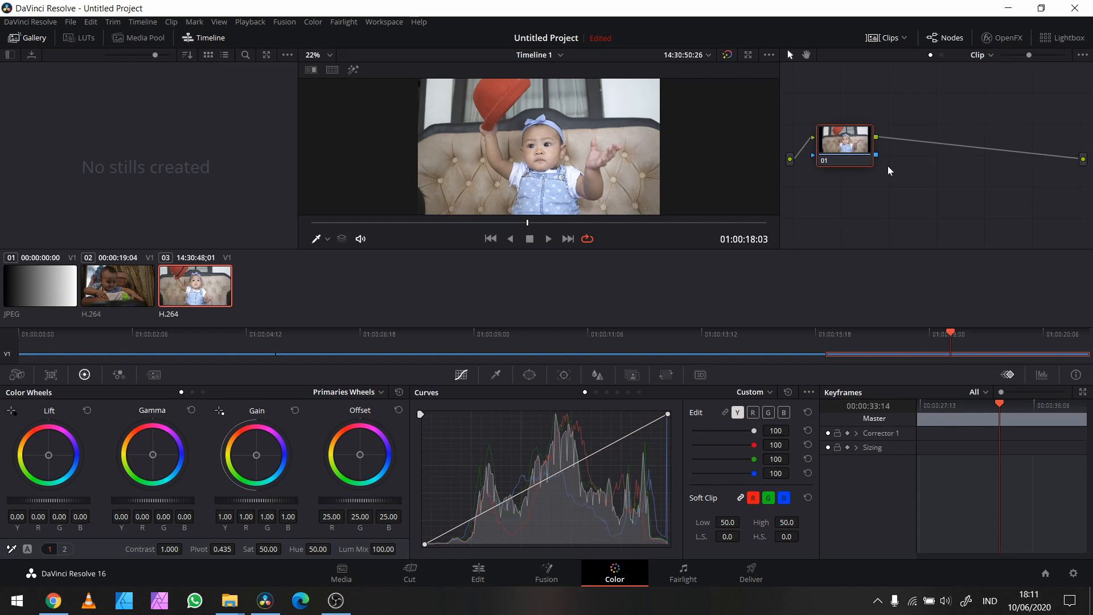
type("H/M/L")
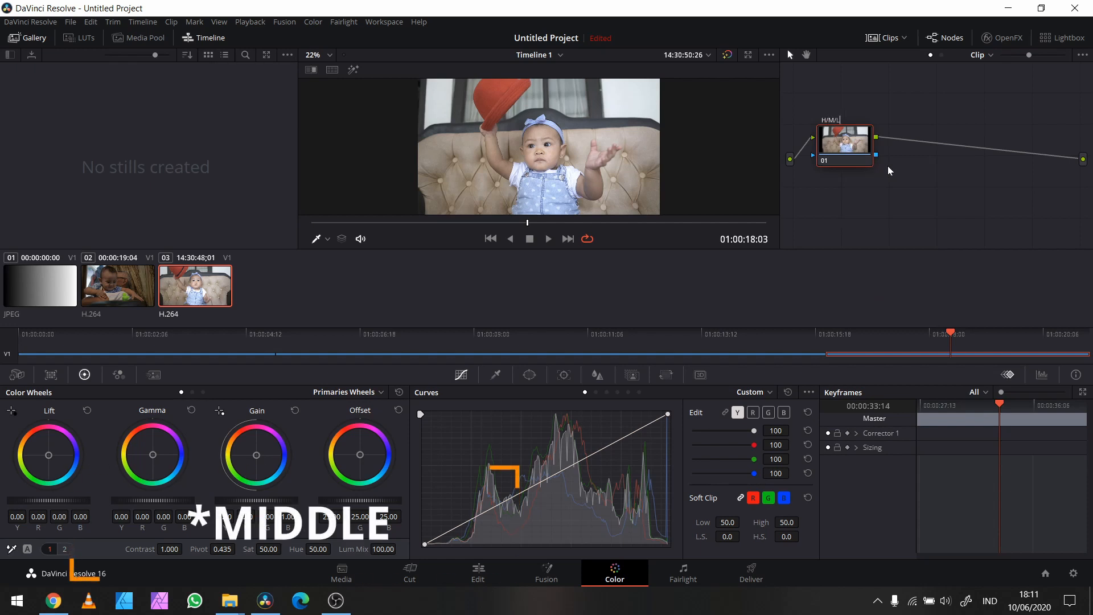
key("Return")
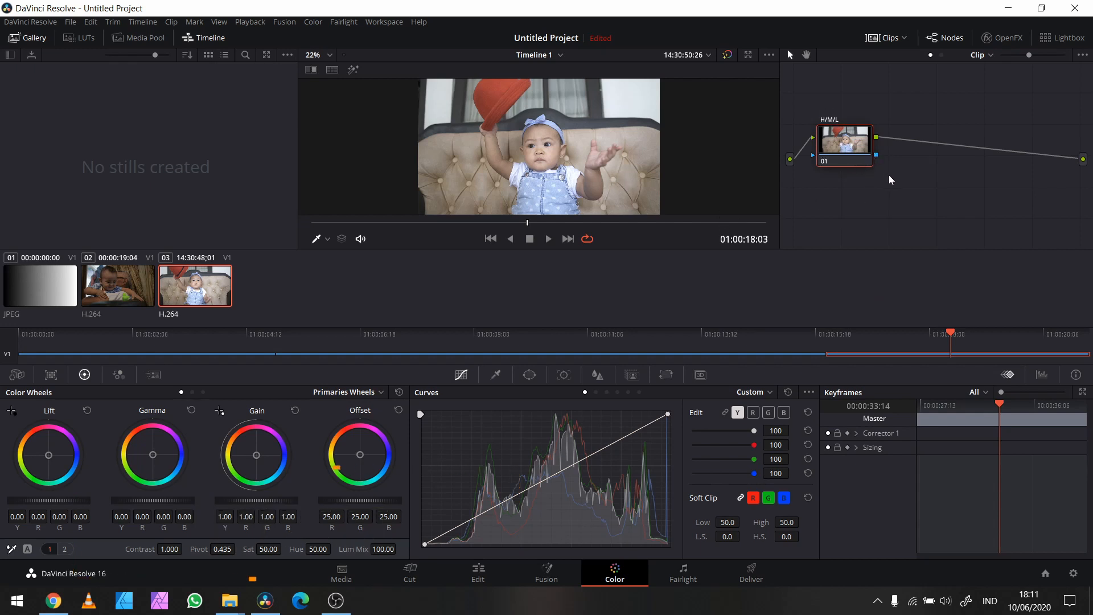
Step: Add two serial nodes after the H/M/L node
key("alt+s")
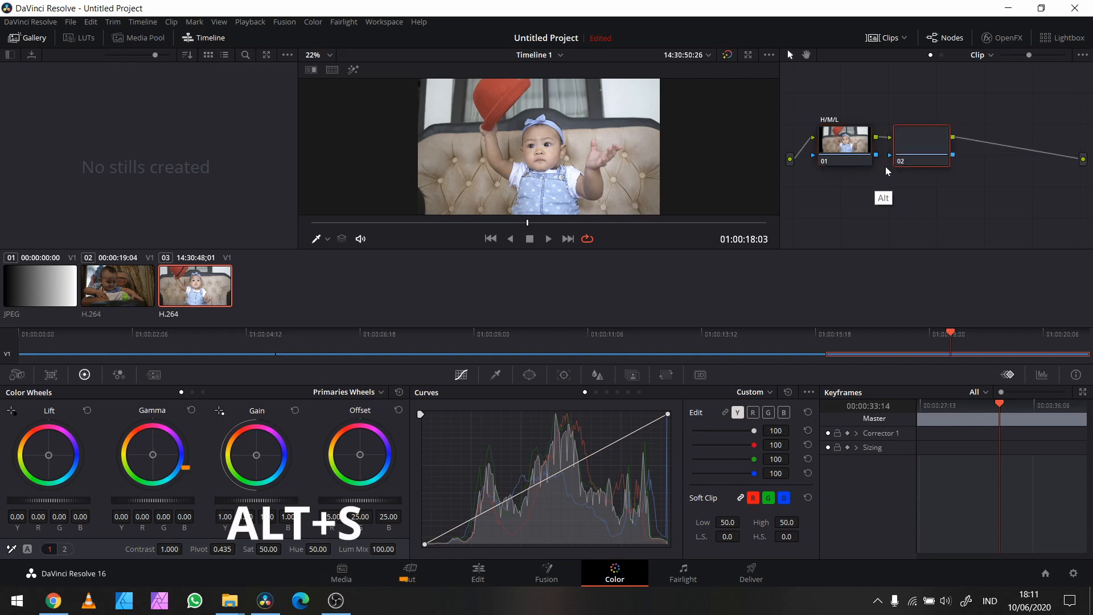
right_click(932, 149)
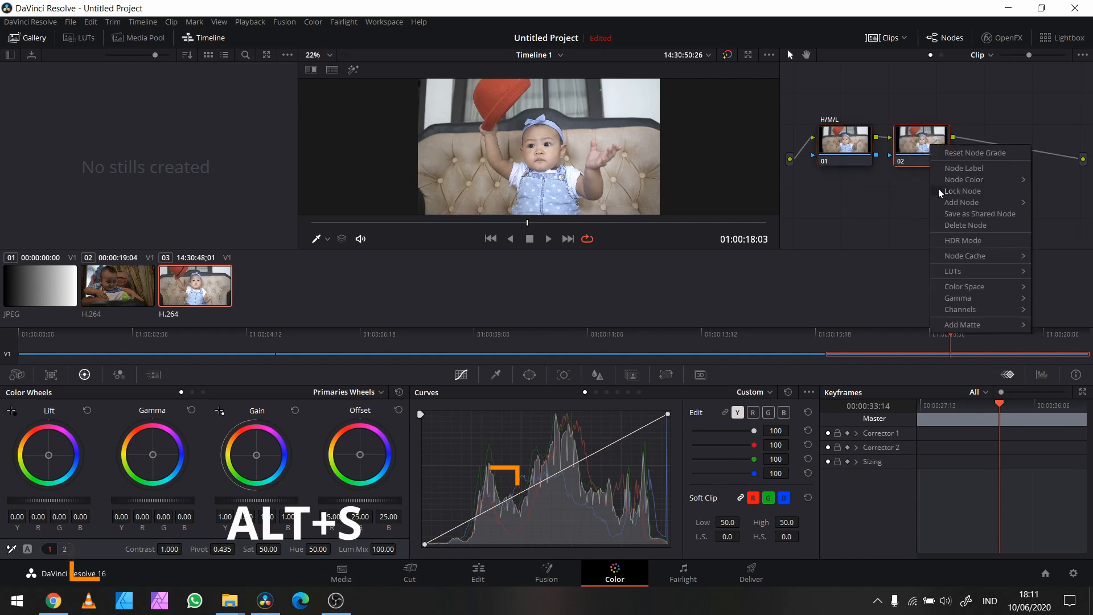
mouse_move(966, 202)
mouse_move(979, 182)
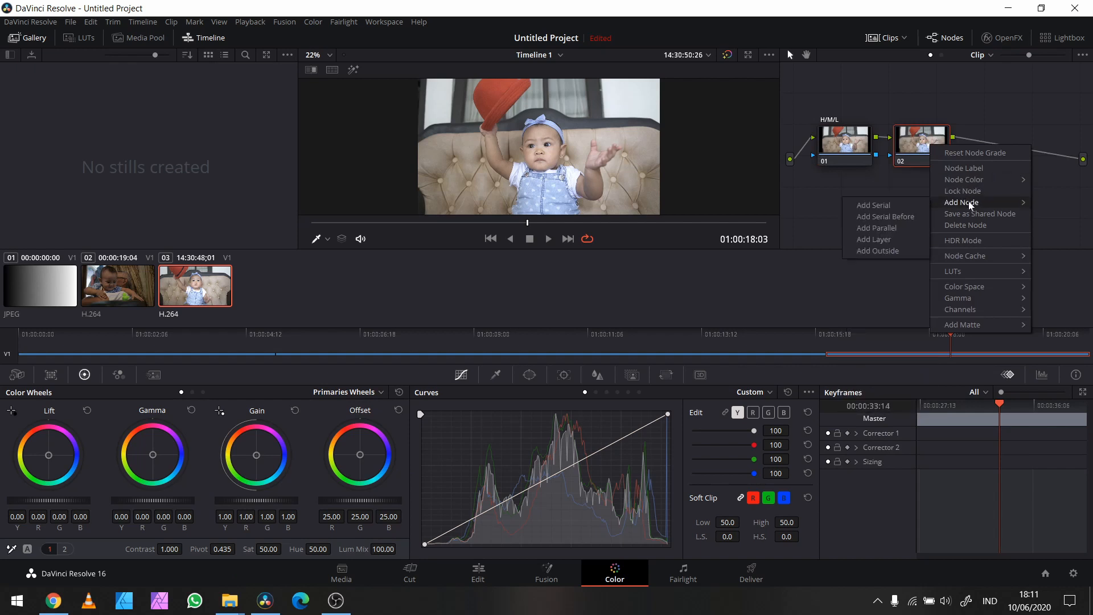
left_click(902, 207)
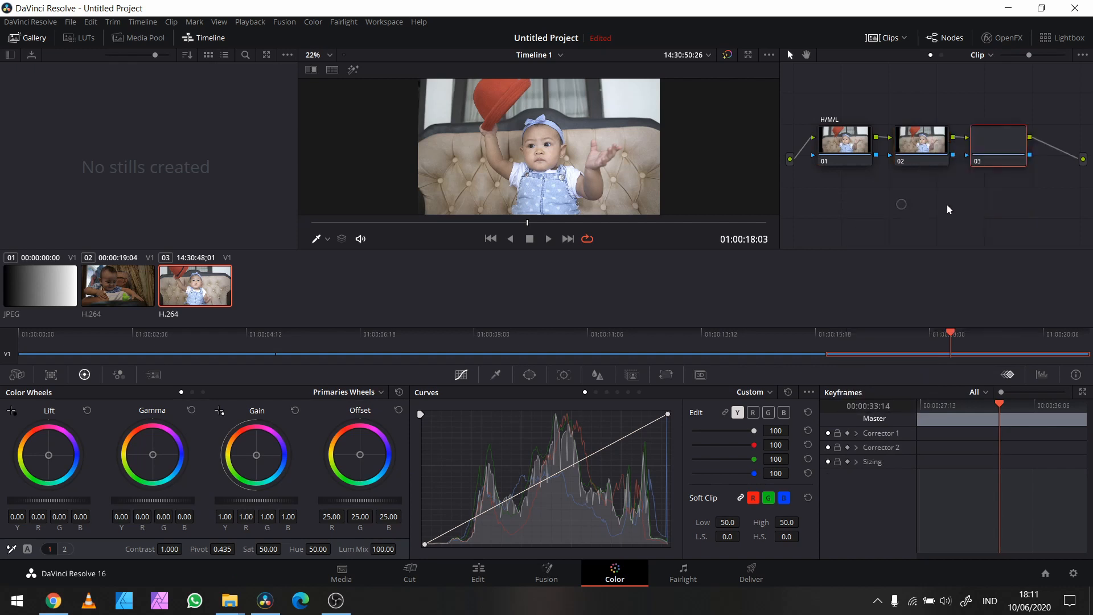
Step: Label the second node Con/Sat
left_click(925, 149)
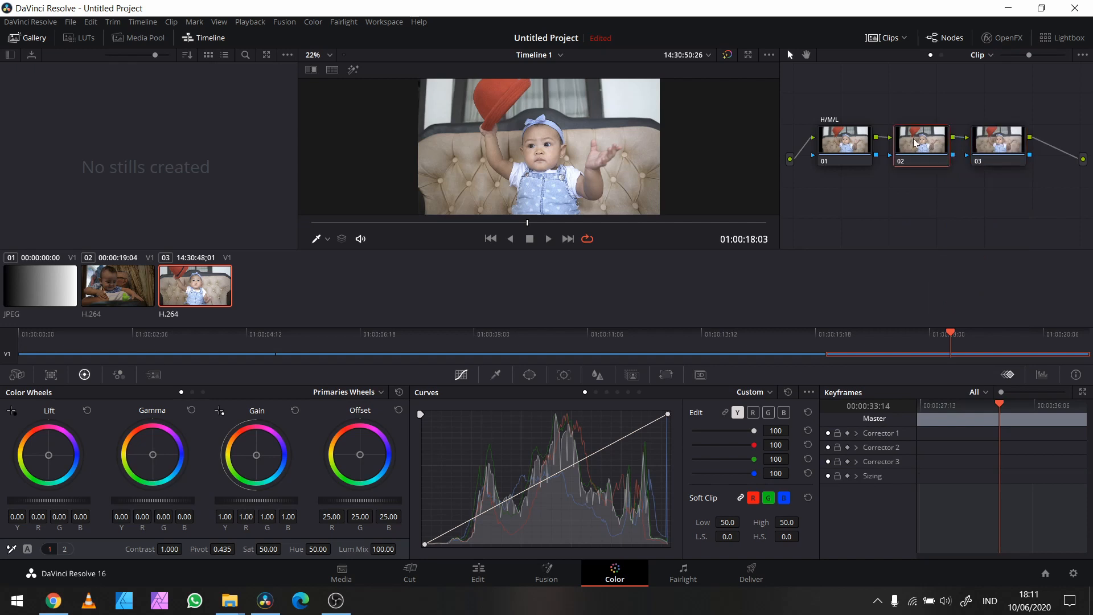
right_click(933, 140)
left_click(948, 162)
type("Con/Sat")
Step: Label the third node Color
left_click(999, 143)
right_click(999, 142)
left_click(1029, 161)
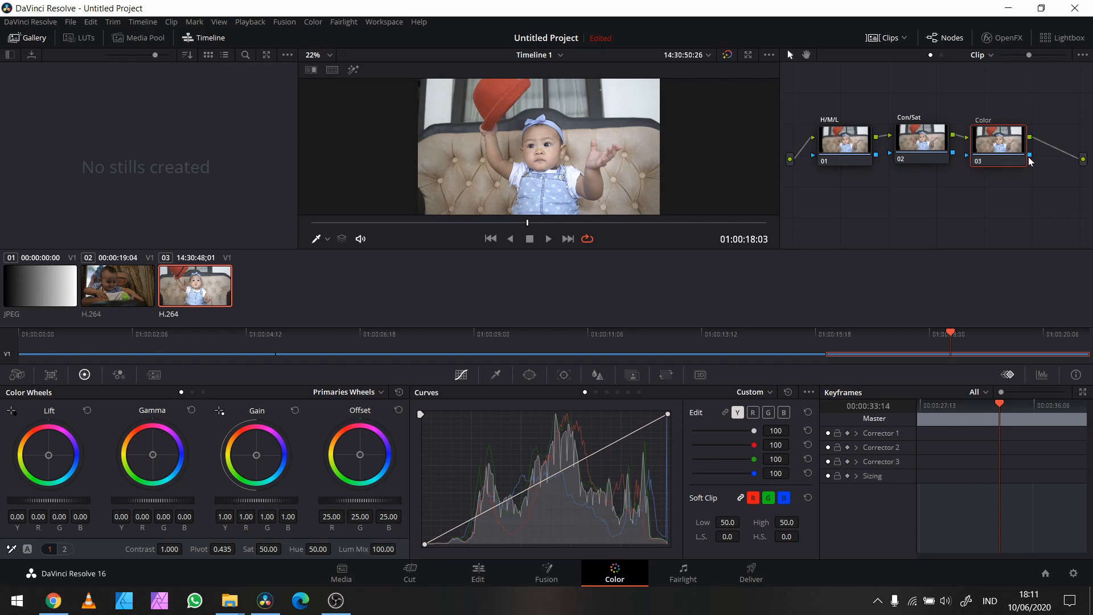
type("Color")
key("Return")
Step: Raise the Con/Sat node's contrast to 1.088 and enlarge the viewer with the grading controls and node graph still shown
left_click(924, 143)
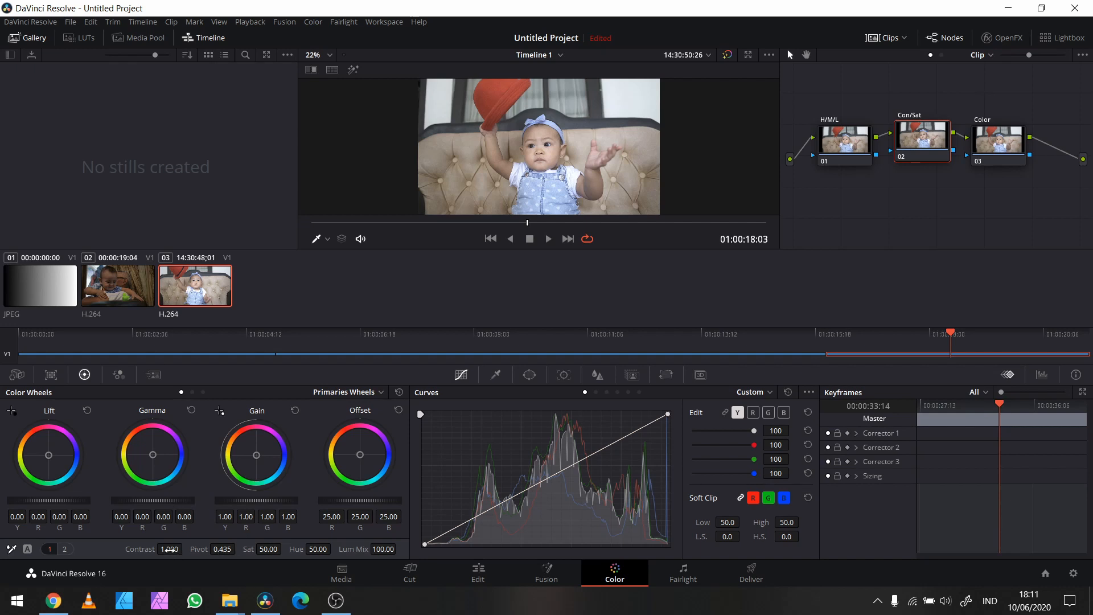
left_click_drag(169, 549, 183, 548)
key("shift+f")
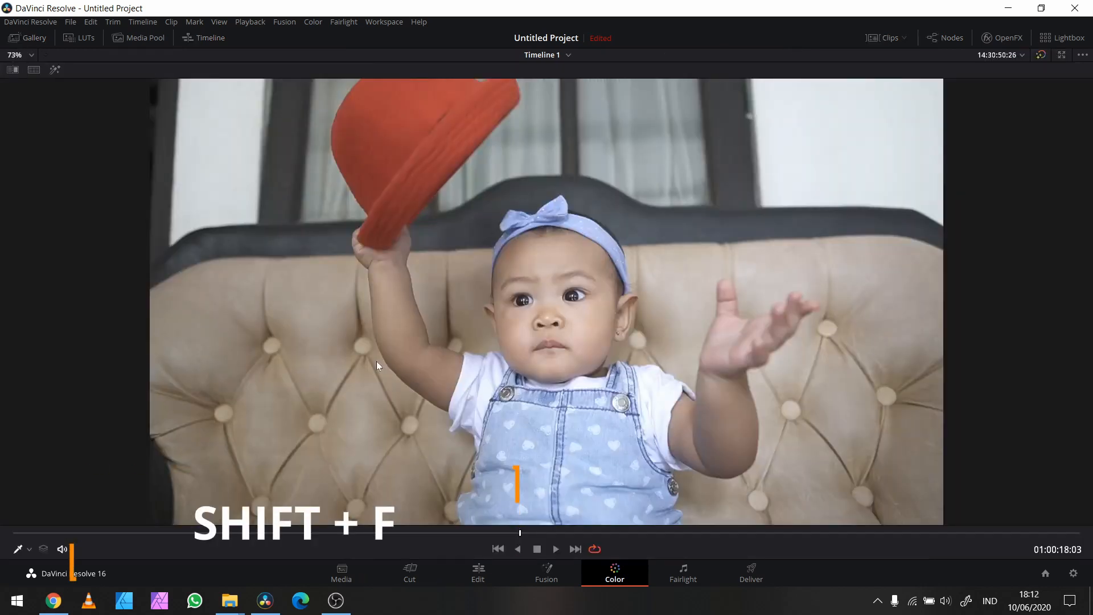
key("shift+f")
key("shift+f")
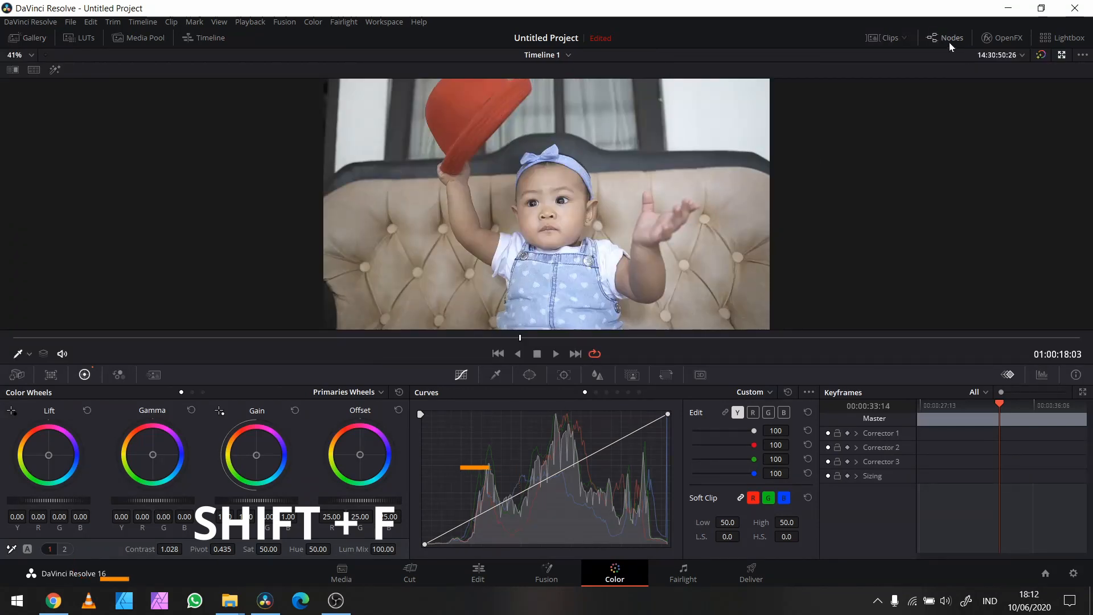
key("alt+f")
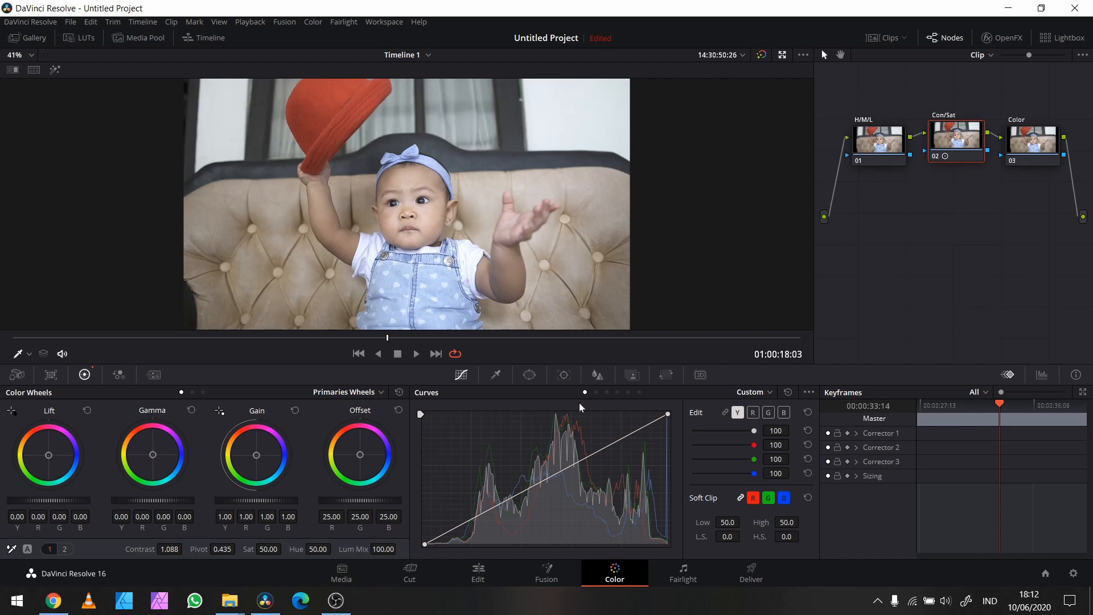
Step: Display the video scopes in Parade mode in place of the keyframes
left_click(1045, 375)
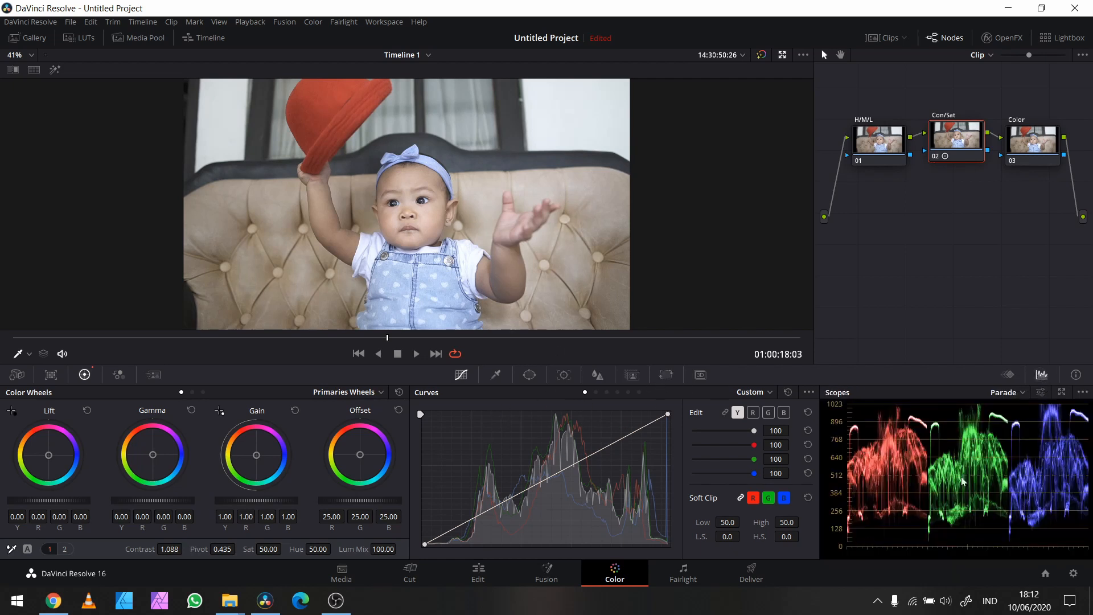
left_click(1006, 392)
left_click(1016, 412)
Step: Set the Con/Sat node's contrast to 1.156 and its saturation to 60.40
left_click_drag(175, 549, 188, 549)
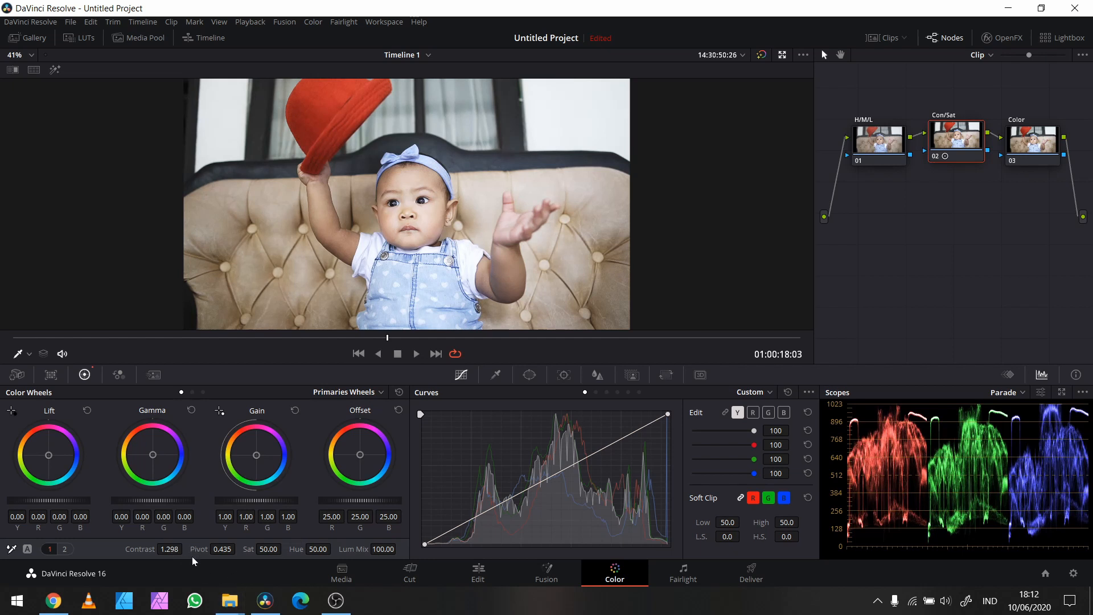
left_click_drag(186, 549, 184, 549)
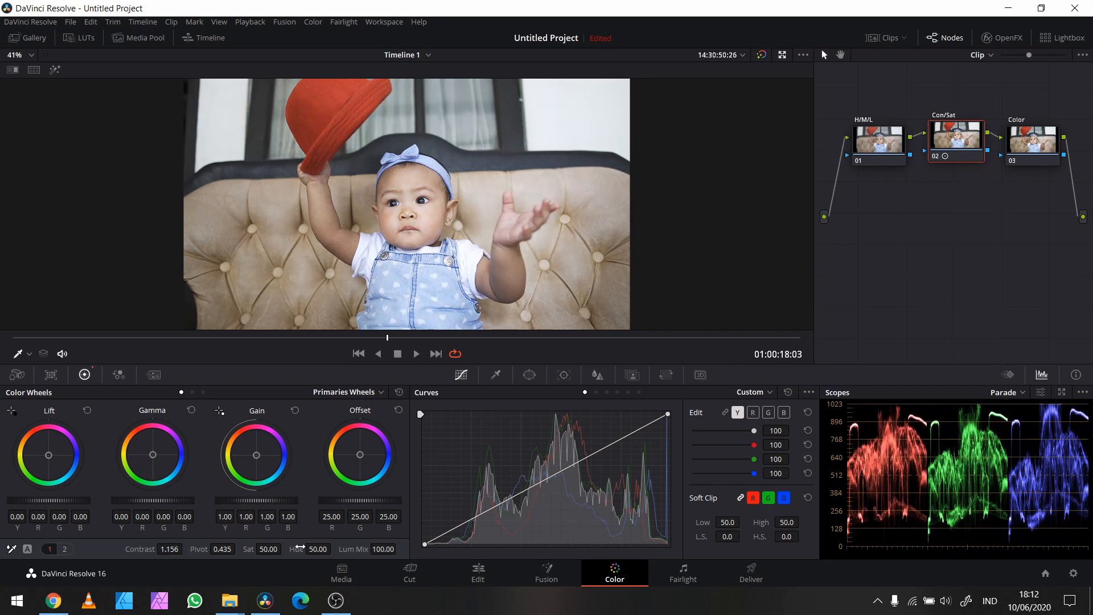
left_click_drag(270, 549, 275, 549)
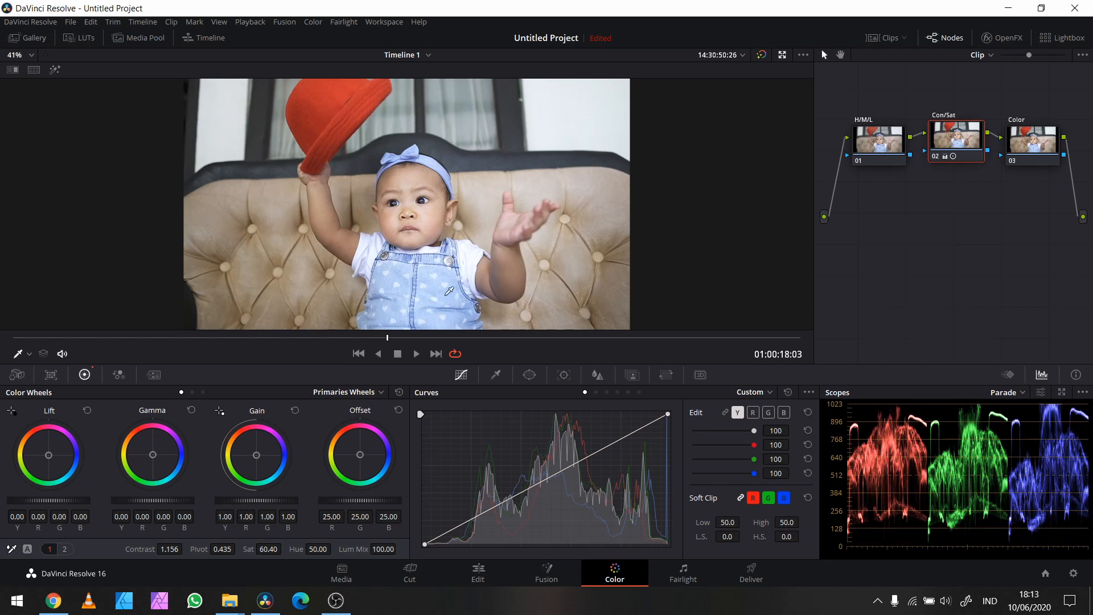
Step: Compare the image before and after the contrast and saturation grade by toggling the Con/Sat node off and on
mouse_move(954, 155)
left_mouse_down()
mouse_move(953, 143)
mouse_move(952, 157)
left_mouse_up()
key("ctrl+d")
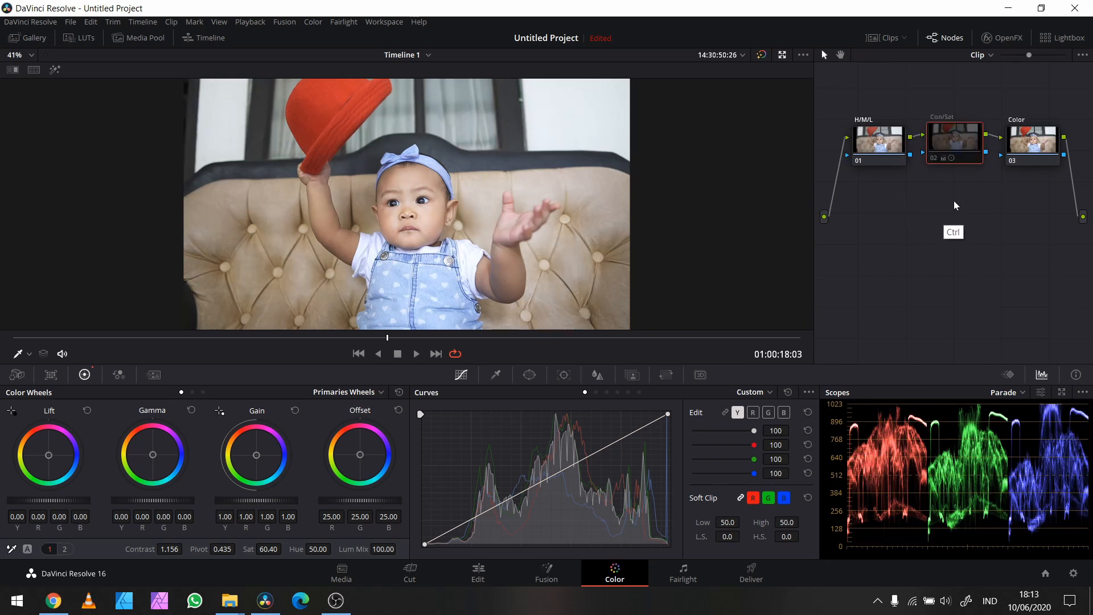
key("ctrl+d")
key("ctrl+d")
key("ctrl+d")
key("ctrl+d")
key("ctrl+d")
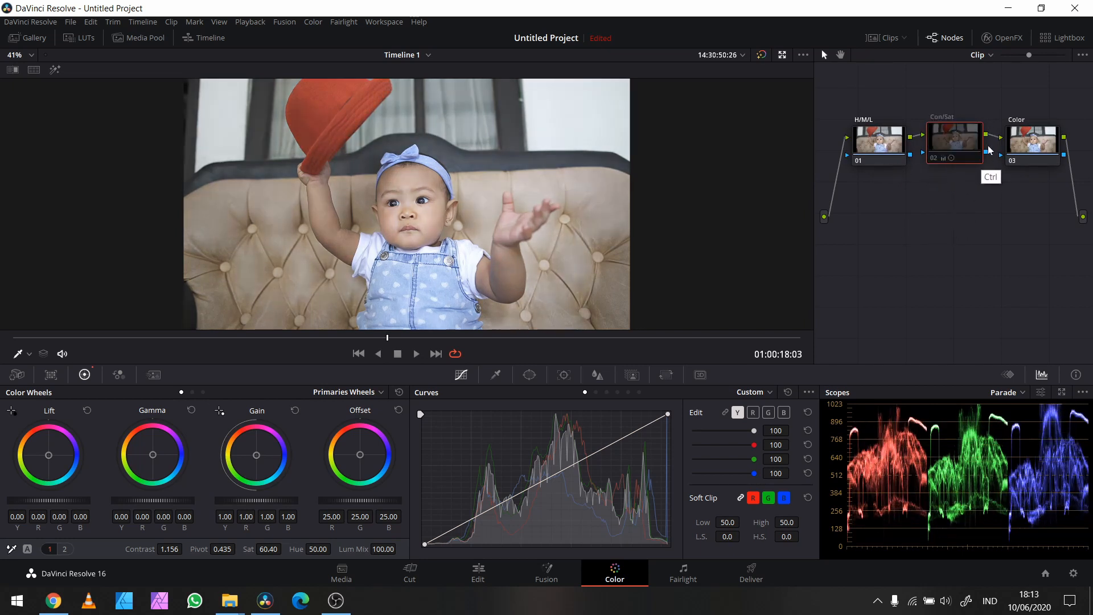
key("ctrl+d")
key("ctrl+d")
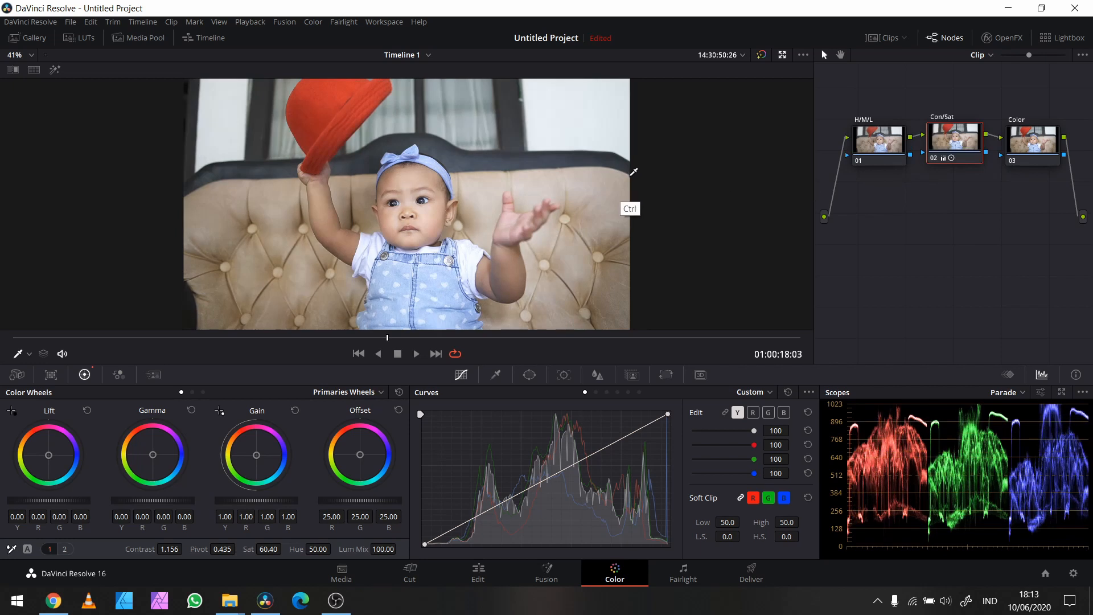
Step: Compare the image full screen with the Con/Sat node off and on, and return to the grading workspace
key("ctrl+f")
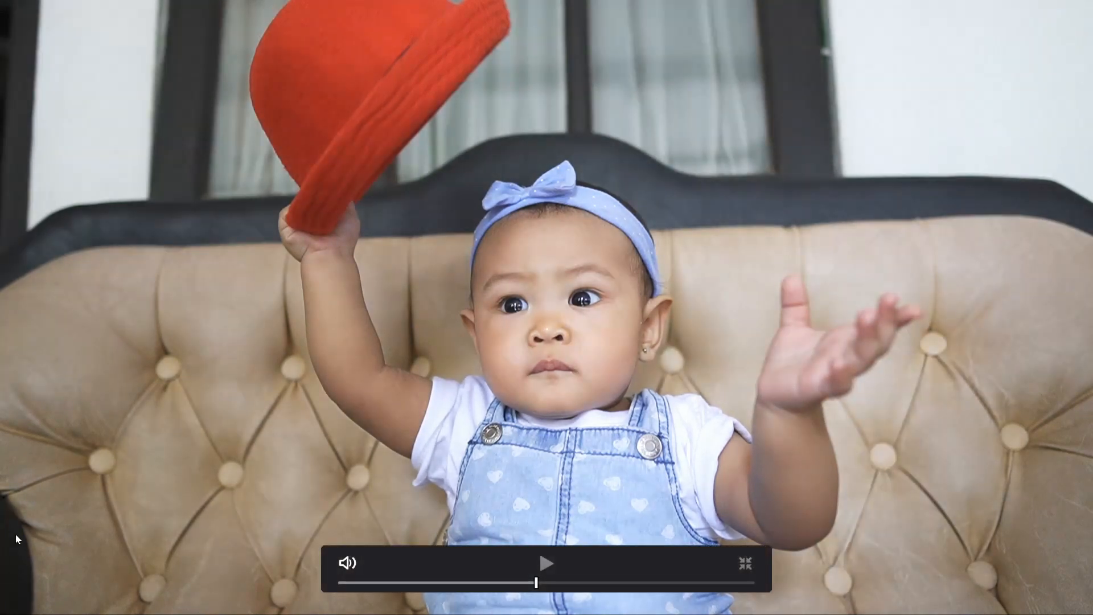
key("ctrl")
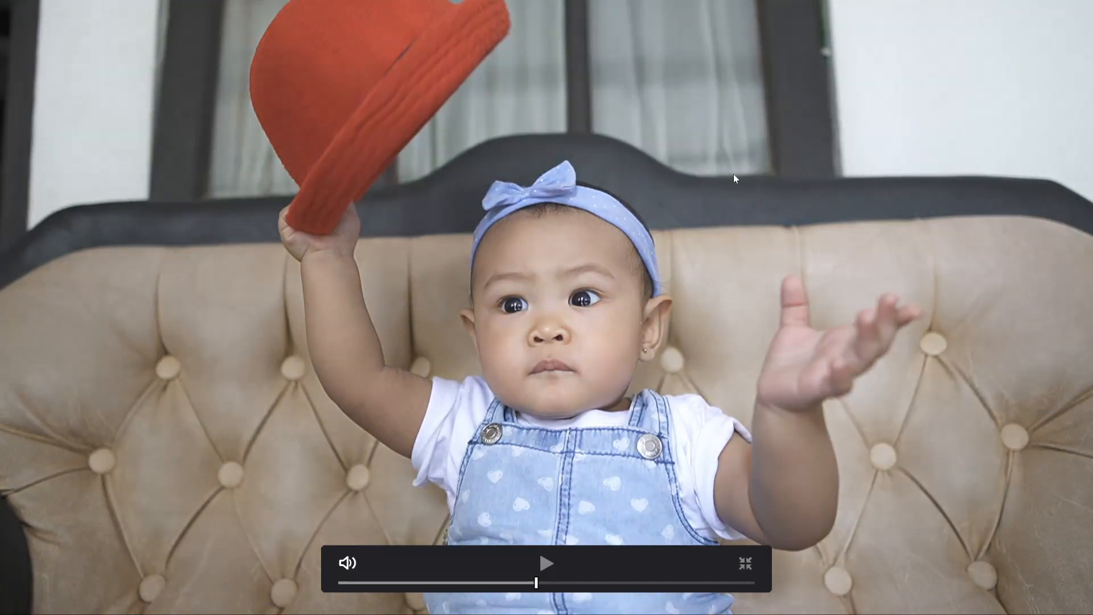
key("ctrl+d")
key("ctrl+d")
key("ctrl+d")
key("Escape")
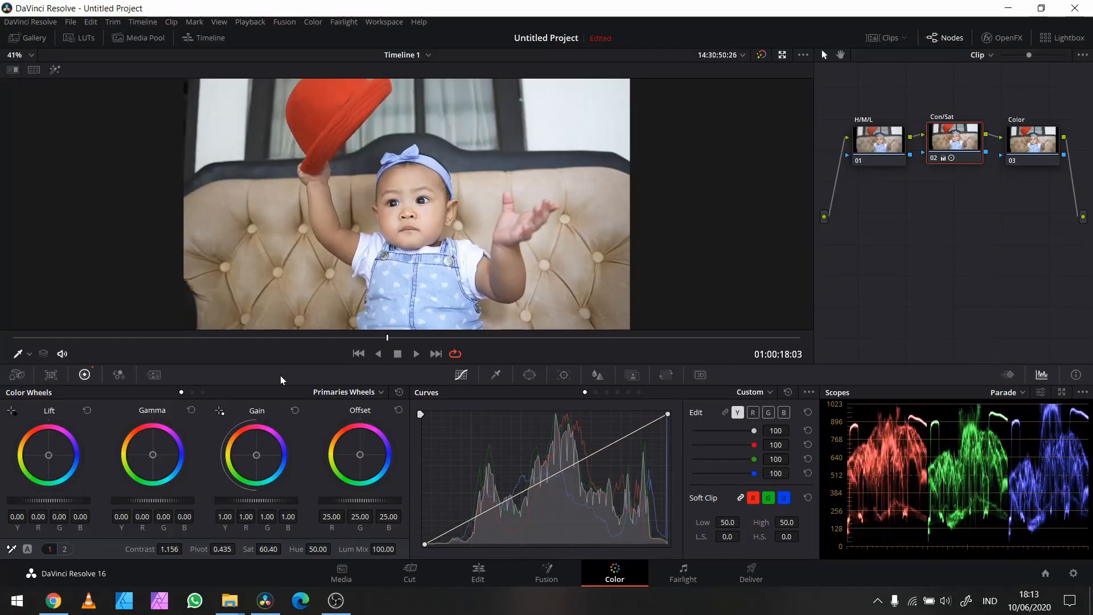
Step: Move the playhead back to 01:00:17:11 and select the H/M/L node
left_click(277, 338)
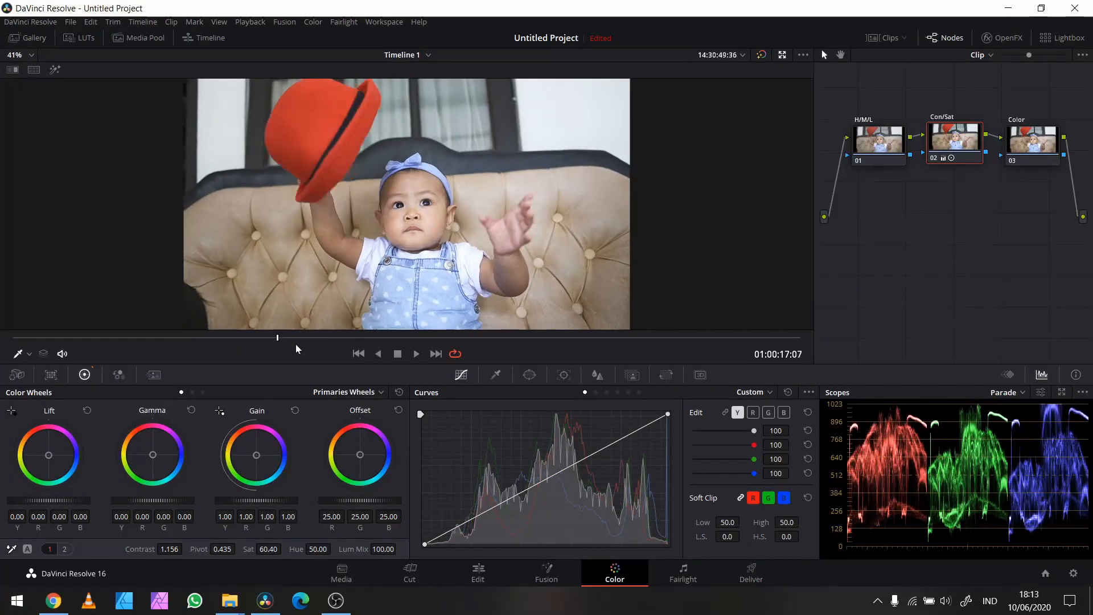
key("Right")
key("Right")
key("Right")
key("Right")
left_click(901, 140)
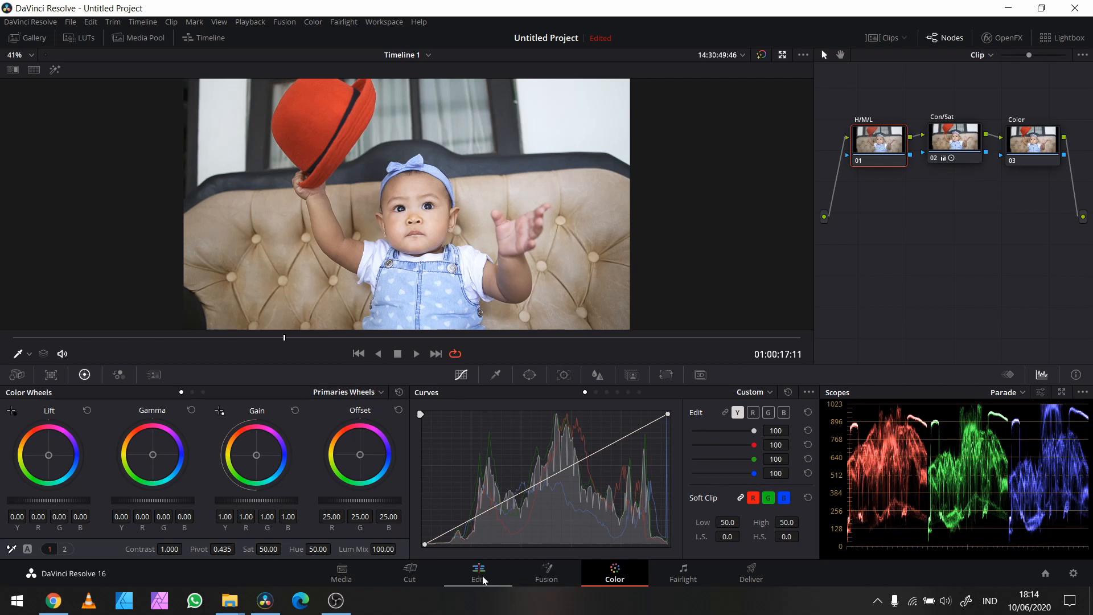
Step: Show the clip thumbnails and open the greyscale gradient clip
left_click(887, 40)
left_click(70, 333)
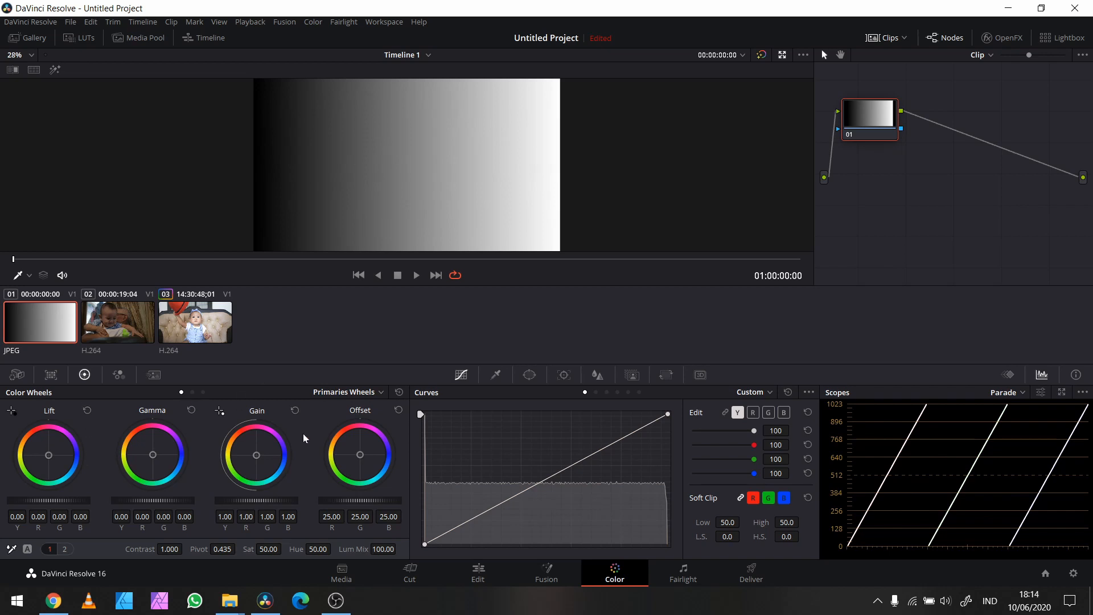
Step: Try tinting the whole gradient by shifting the Offset color balance toward blue, and reset Offset
left_click_drag(361, 454, 366, 454)
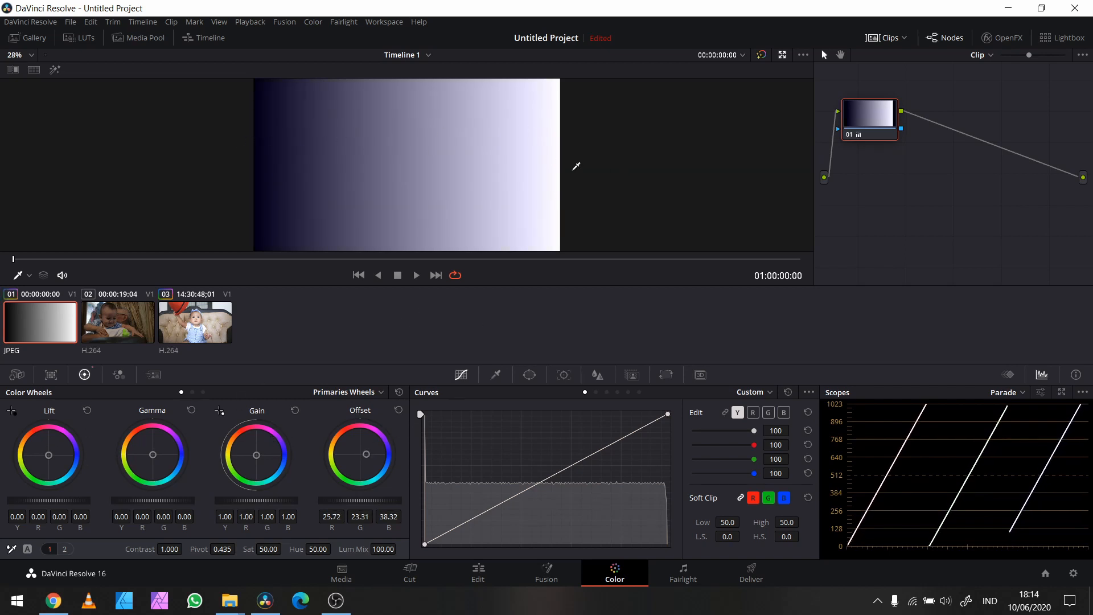
mouse_move(366, 453)
left_mouse_down()
mouse_move(372, 448)
mouse_move(355, 459)
mouse_move(368, 444)
mouse_move(381, 454)
mouse_move(365, 464)
mouse_move(374, 456)
left_mouse_up()
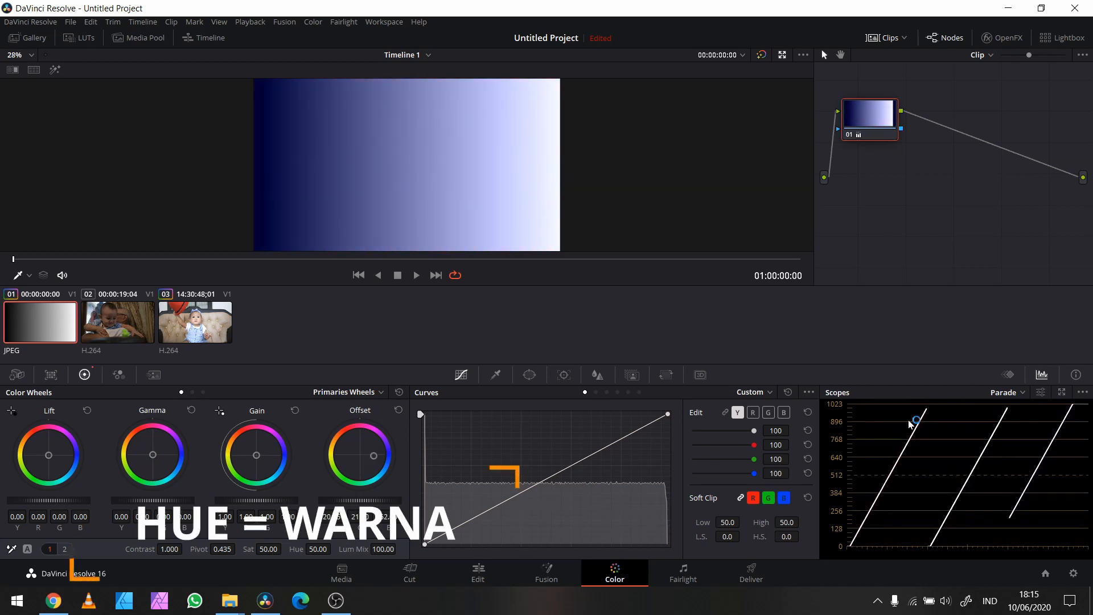
left_click(399, 410)
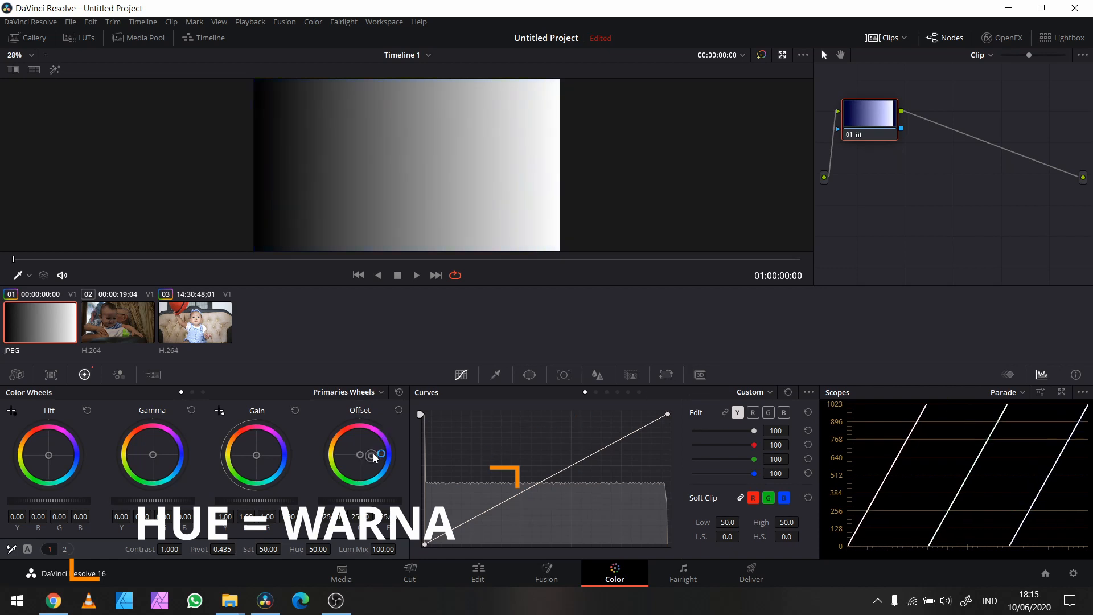
left_click(399, 411)
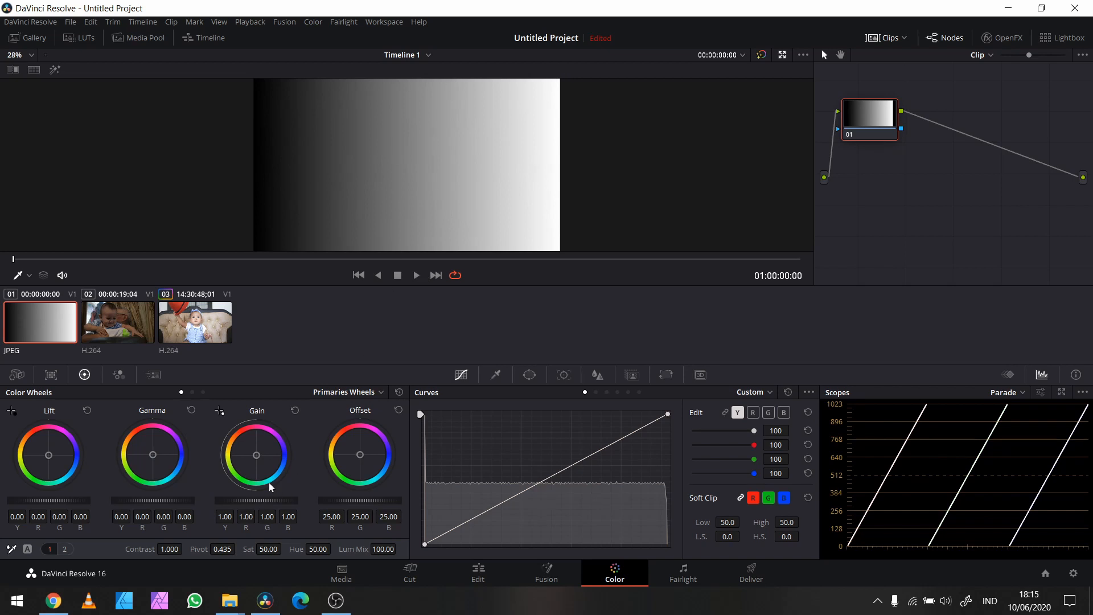
Step: Try a magenta Gain tint of about R 1.62, G 0.76, B 1.54, inspect it full screen, and bring Gain back near neutral
left_click_drag(254, 458, 257, 453)
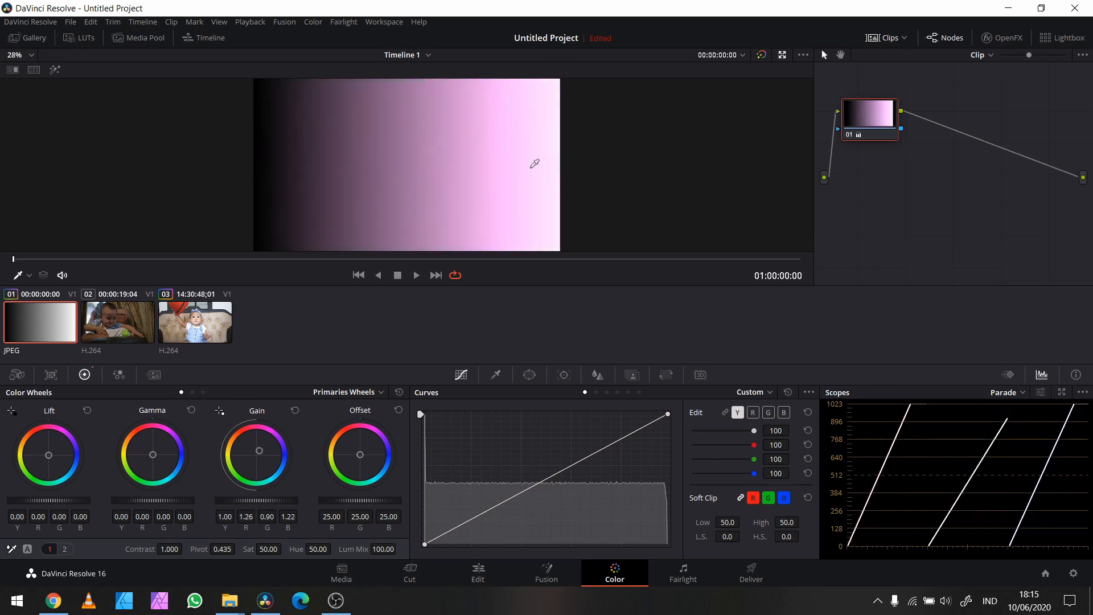
left_click_drag(256, 454, 264, 443)
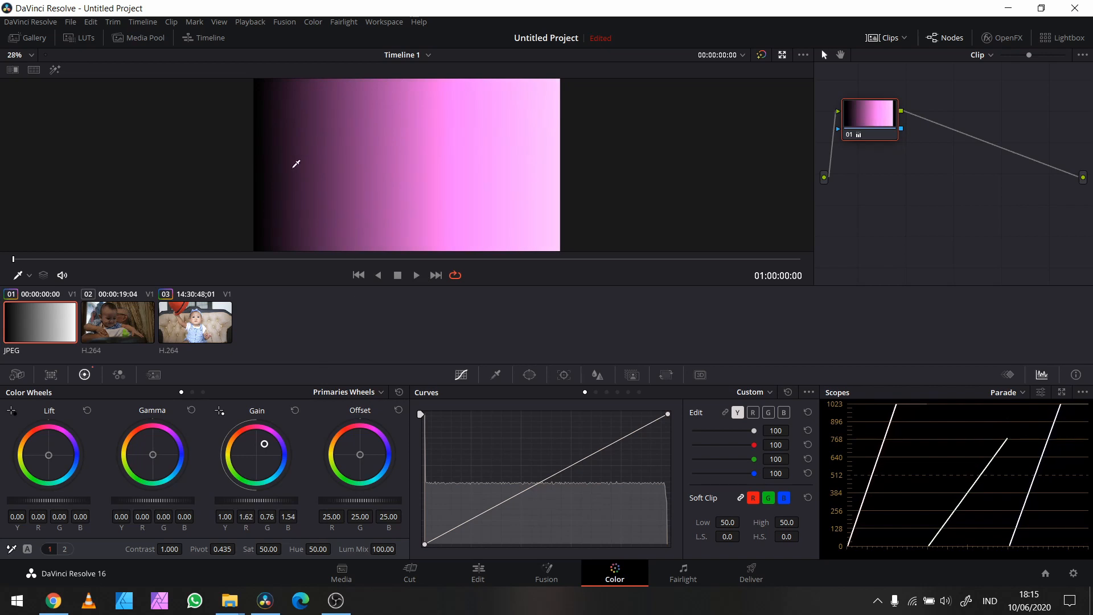
key("p")
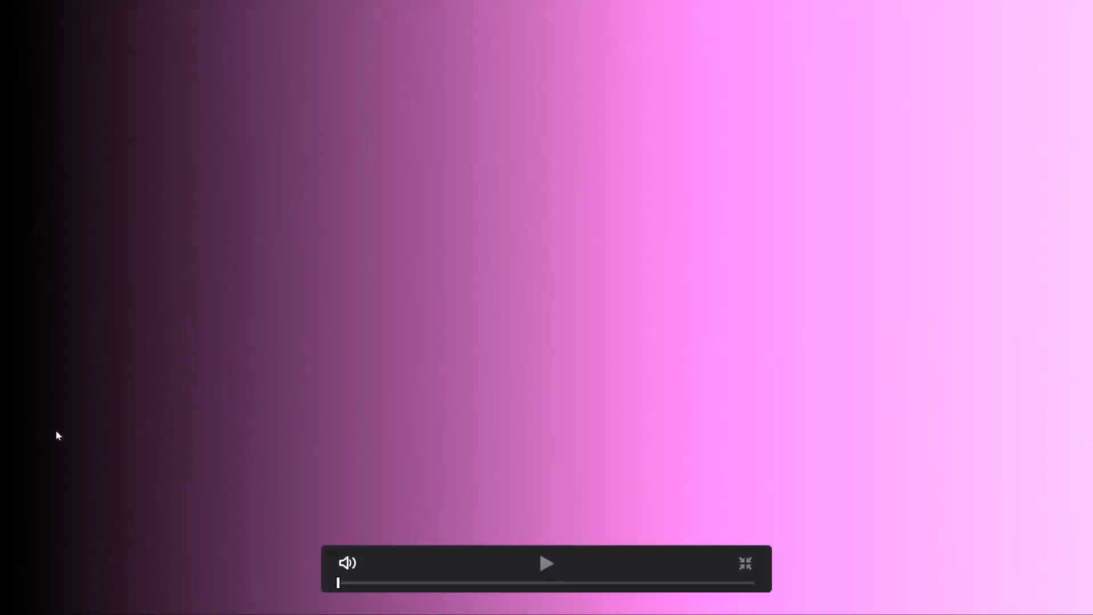
key("Escape")
left_click_drag(261, 447, 256, 455)
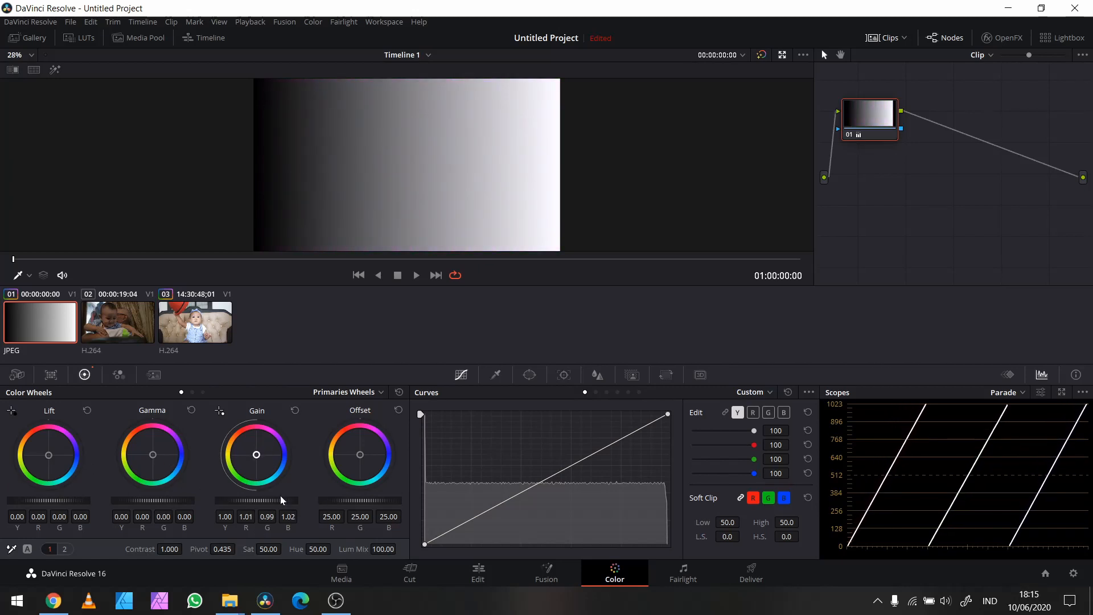
Step: Shift the gradient's Gamma color balance toward blue, to about R 0.01, G -0.01, B 0.15
left_click_drag(151, 449, 165, 453)
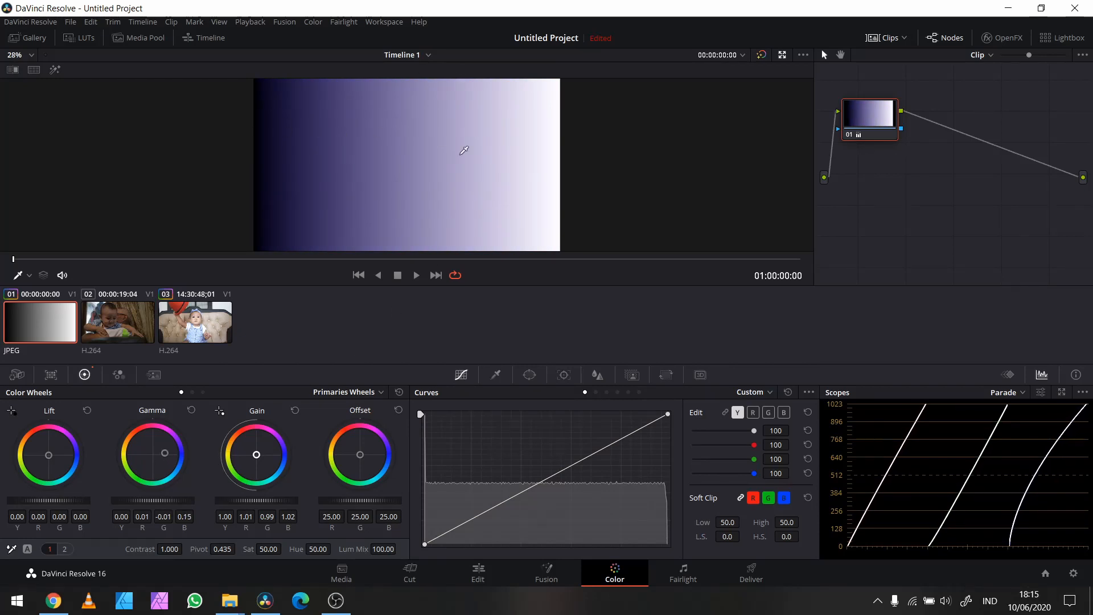
Step: Reset Gamma, try shifting the gradient's Lift color balance toward blue to about R -0.01, G -0.02, B 0.21, and reset Lift
double_click(160, 452)
left_click_drag(48, 455, 57, 455)
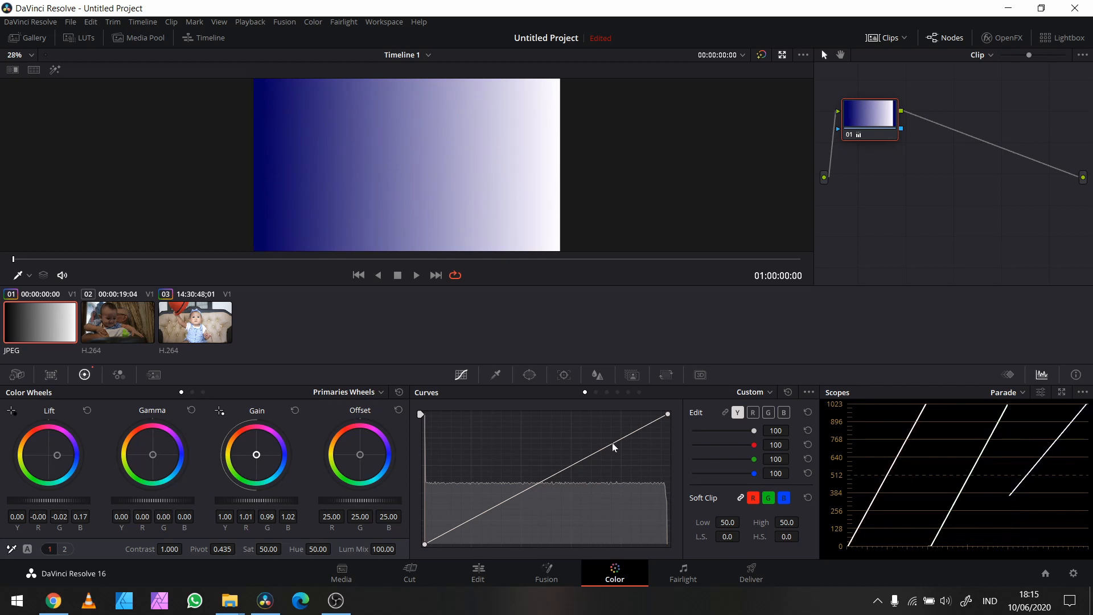
left_click_drag(83, 457, 59, 455)
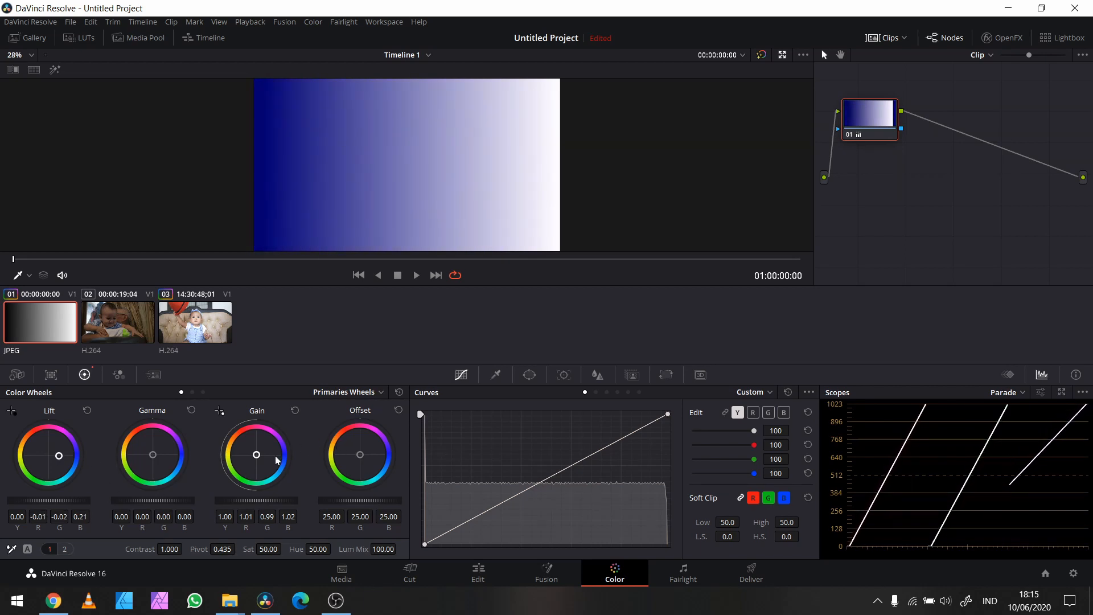
left_click(87, 410)
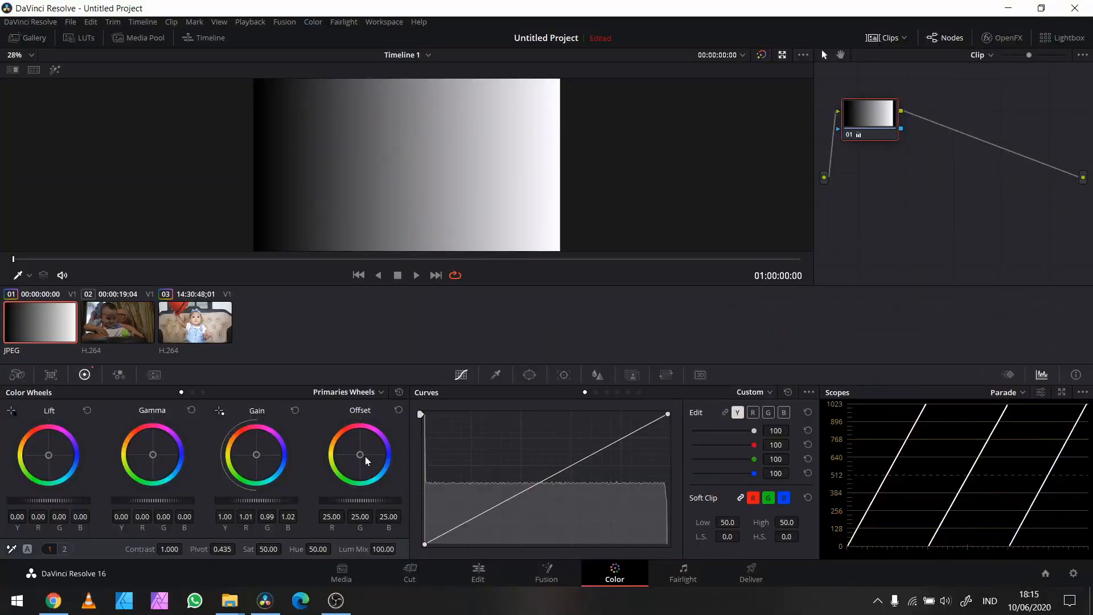
Step: Undo the latest color balance changes and reset all the primary wheels on the gradient
left_click_drag(366, 457, 376, 458)
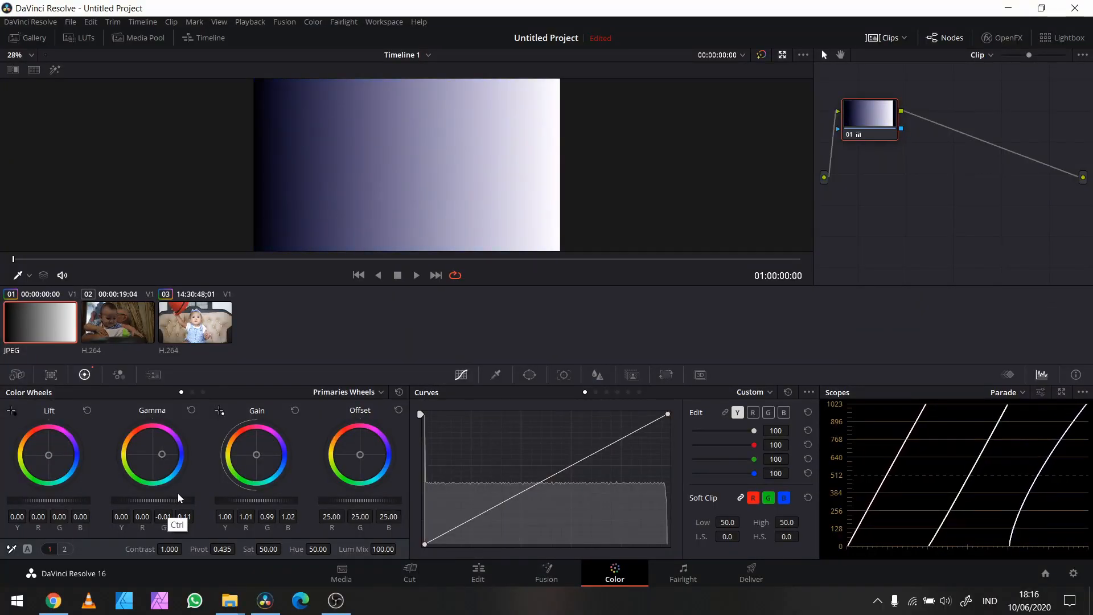
key("ctrl+z")
key("ctrl+z")
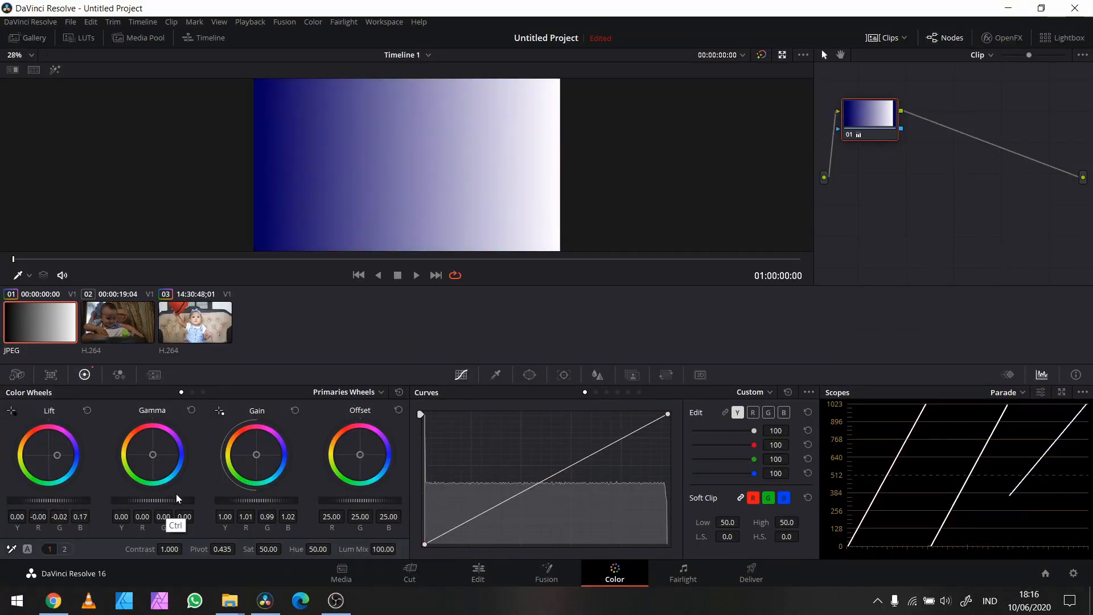
left_click(399, 391)
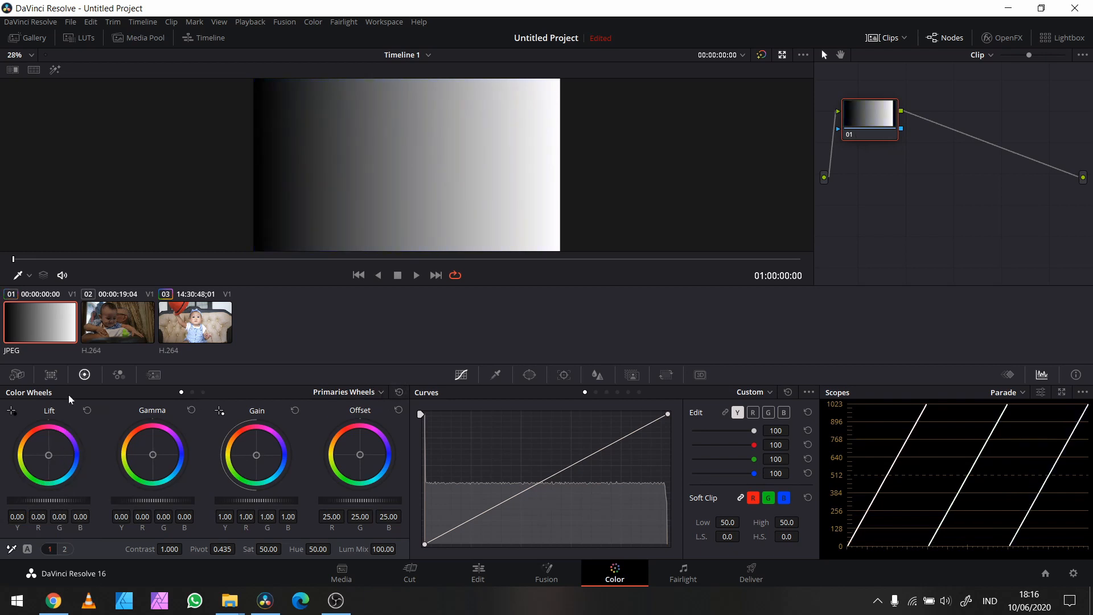
Step: Try lowering the gradient's master Lift to -0.06, return it to 0.00, and lower the Gain luminance to 0.94
left_click_drag(53, 501, 1, 500)
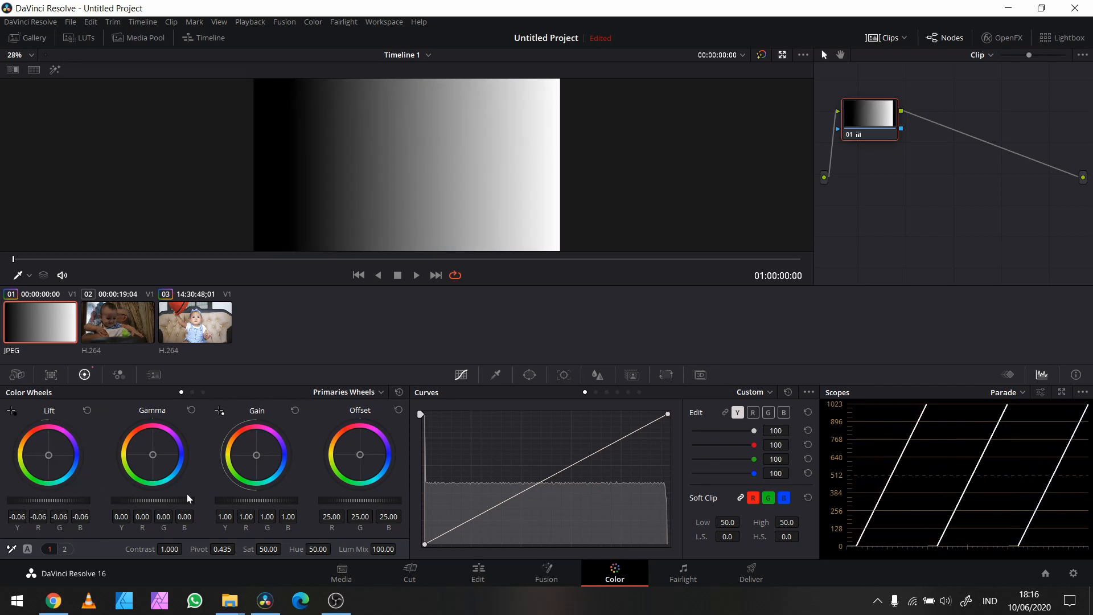
left_click_drag(2, 501, 259, 500)
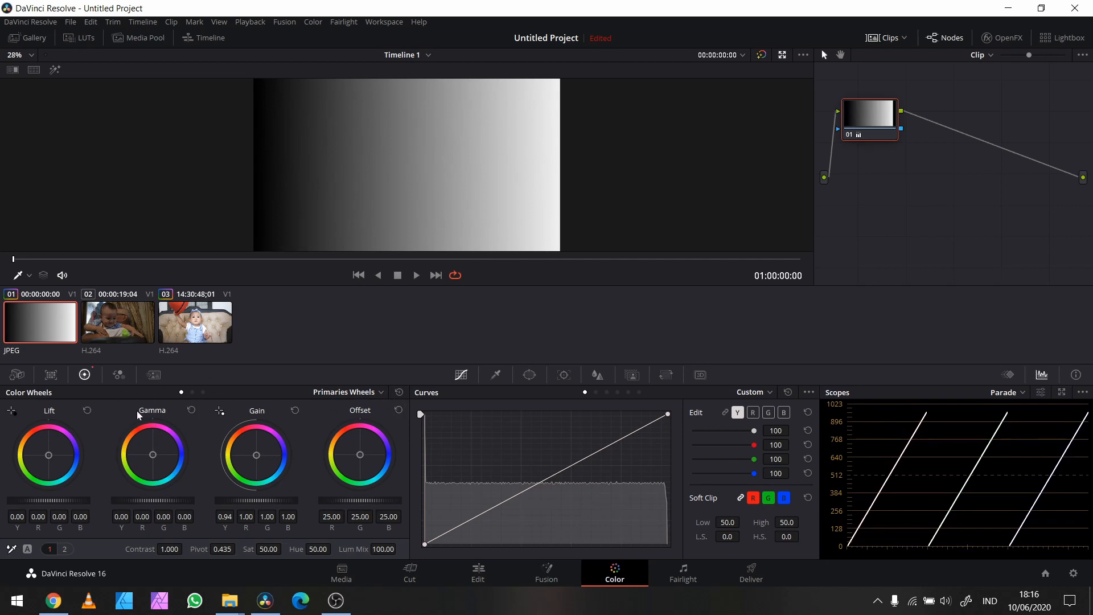
Step: Compare the Primaries Bars and Log modes of the color wheels, ending on Primaries Bars
left_click(192, 393)
left_click(203, 392)
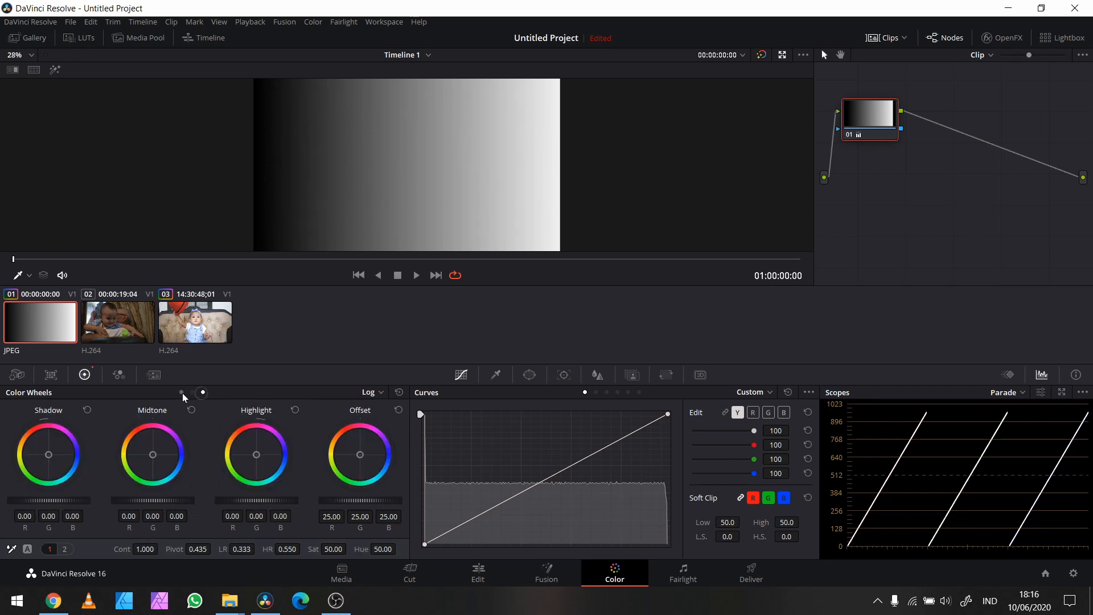
left_click(193, 393)
left_click(203, 392)
left_click(192, 393)
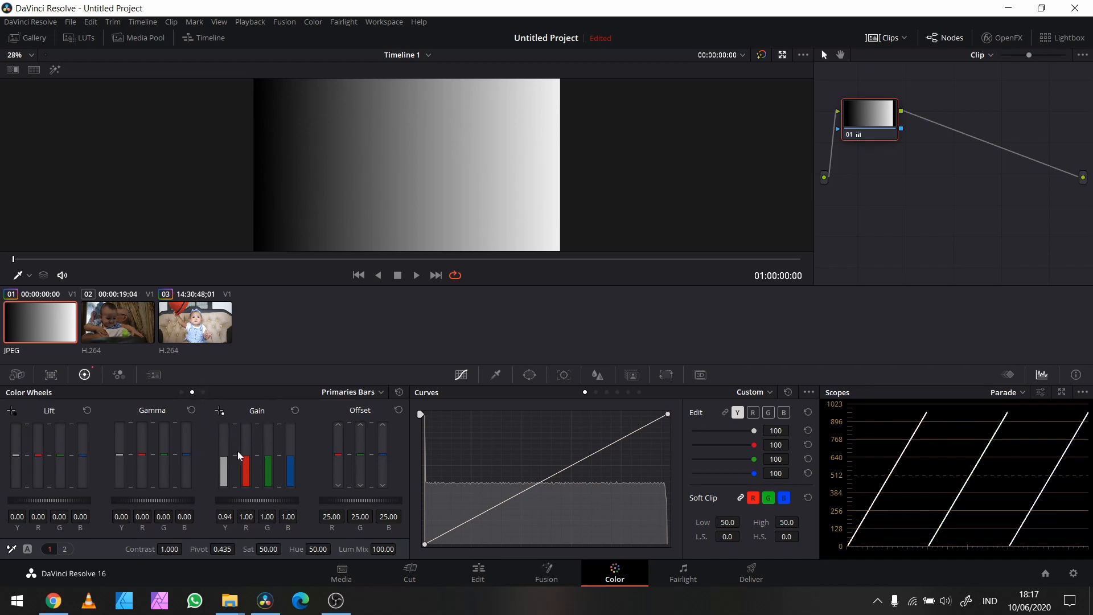
Step: Try a red Gain of about 1.47 with the primaries bars, compare it on the wheels, and reset all corrections
mouse_move(247, 461)
left_mouse_down()
mouse_move(247, 472)
mouse_move(246, 441)
mouse_move(247, 475)
mouse_move(246, 449)
left_mouse_up()
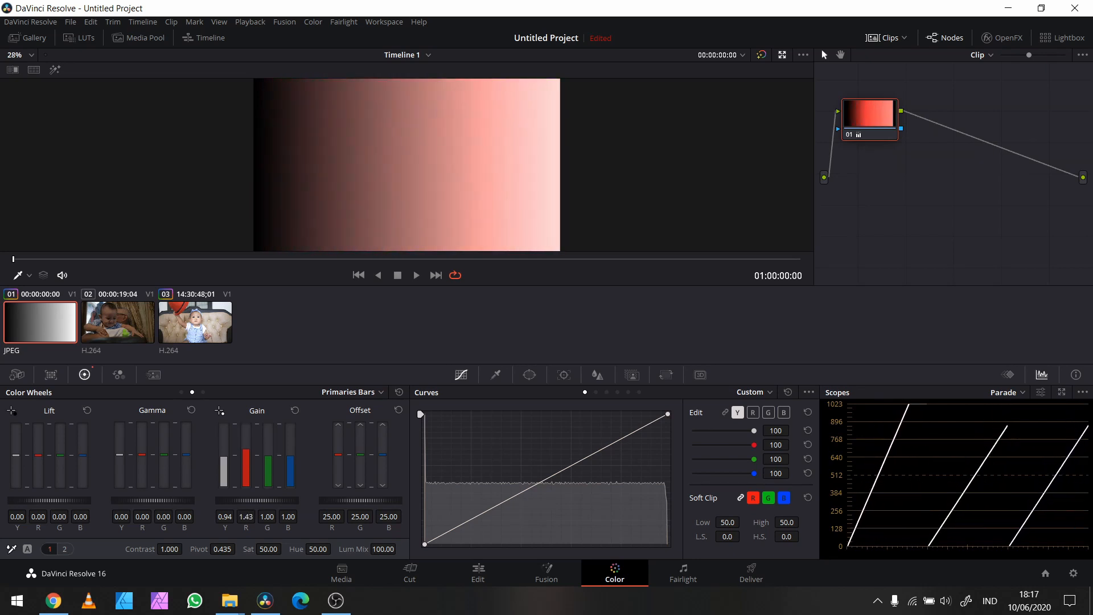
left_click(189, 393)
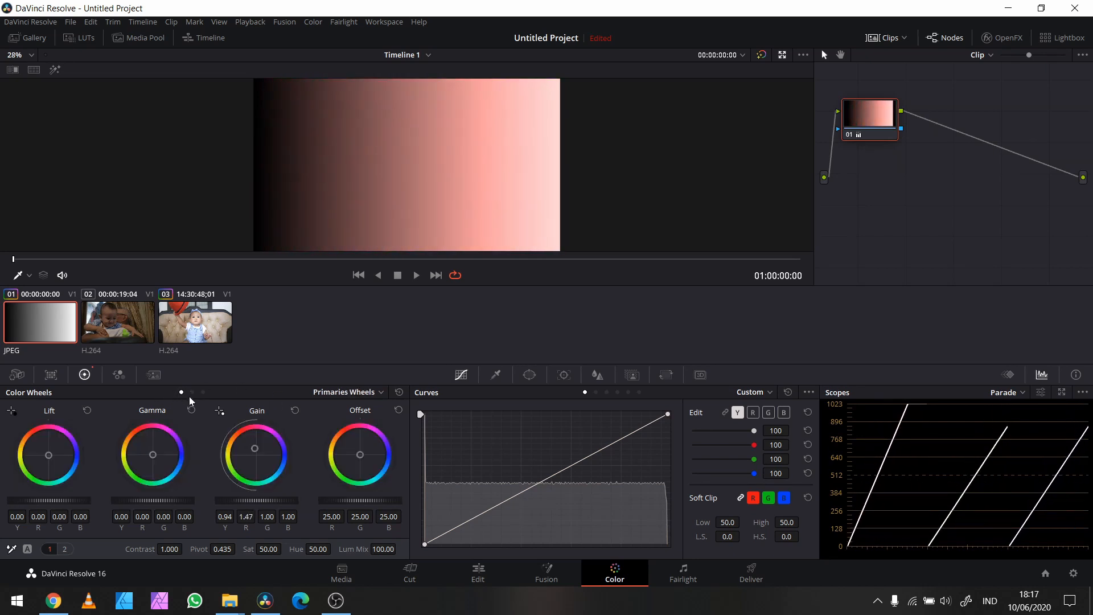
left_click(191, 393)
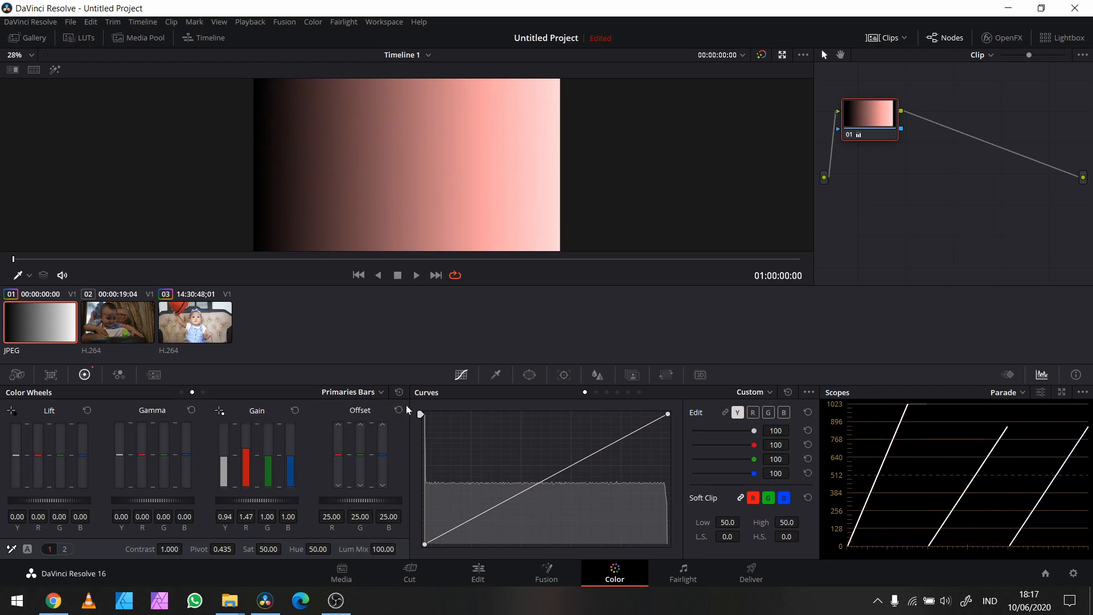
left_click(398, 392)
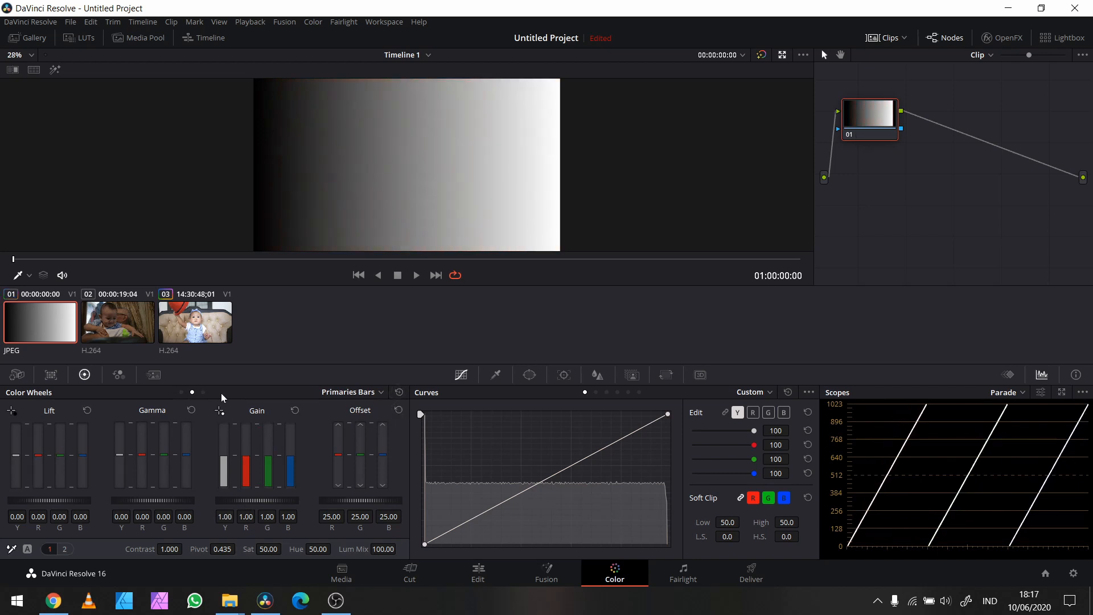
Step: In Log mode, try shifting Shadow toward blue to about R -0.16, G -0.09, B 1.00, and inspect the gradient full screen
left_click(203, 392)
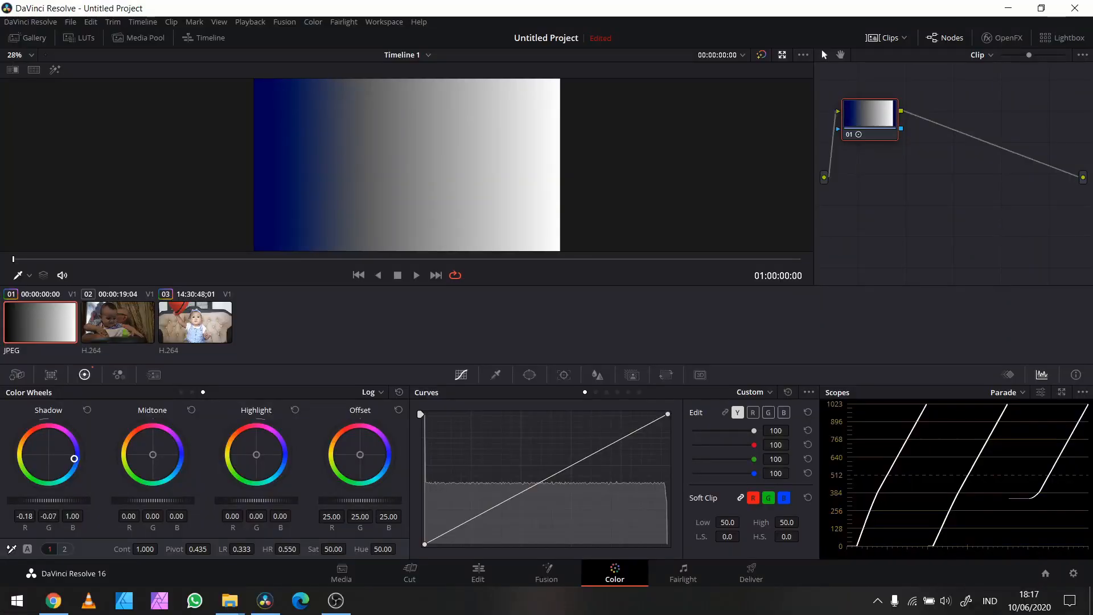
left_click_drag(74, 459, 77, 458)
key("ctrl+f")
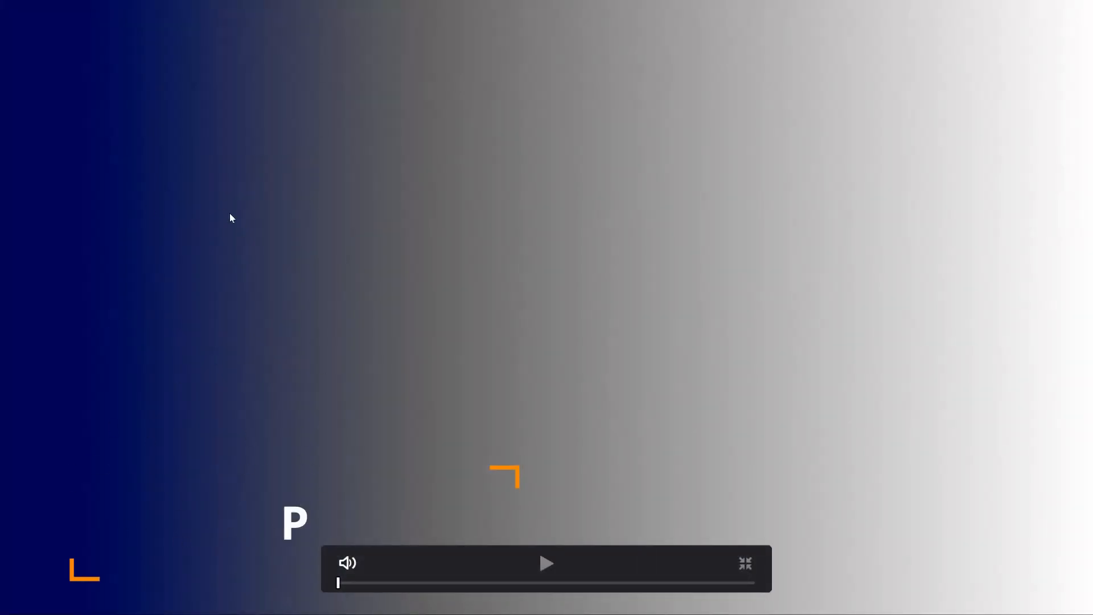
key("Escape")
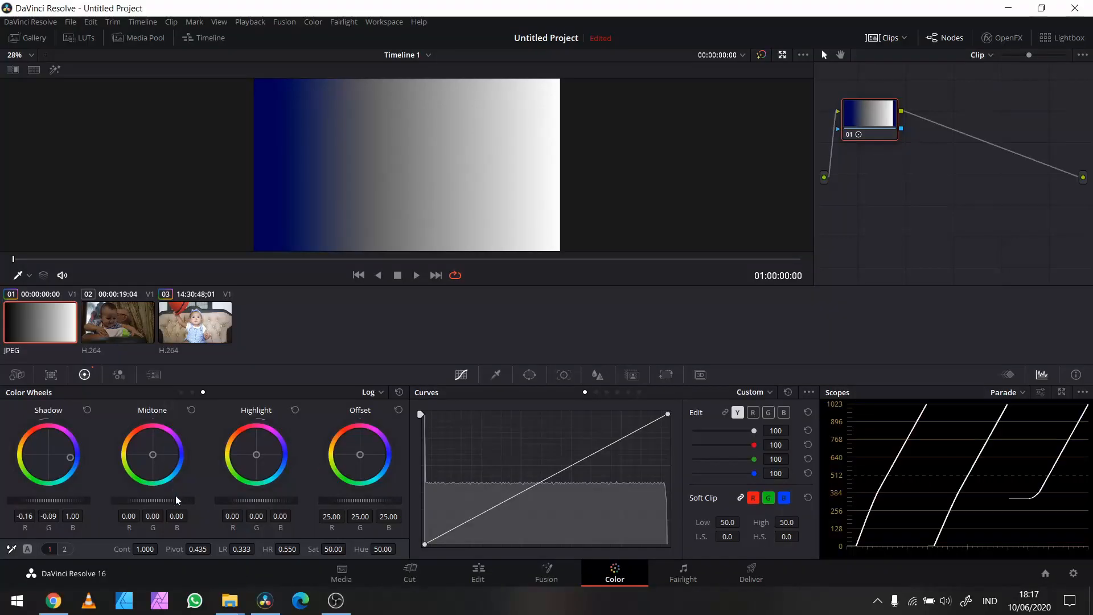
Step: Try shifting the Log Midtone toward blue to about R -0.01, G -0.04, B 0.39, and compare before and after full screen
left_click_drag(151, 454, 184, 453)
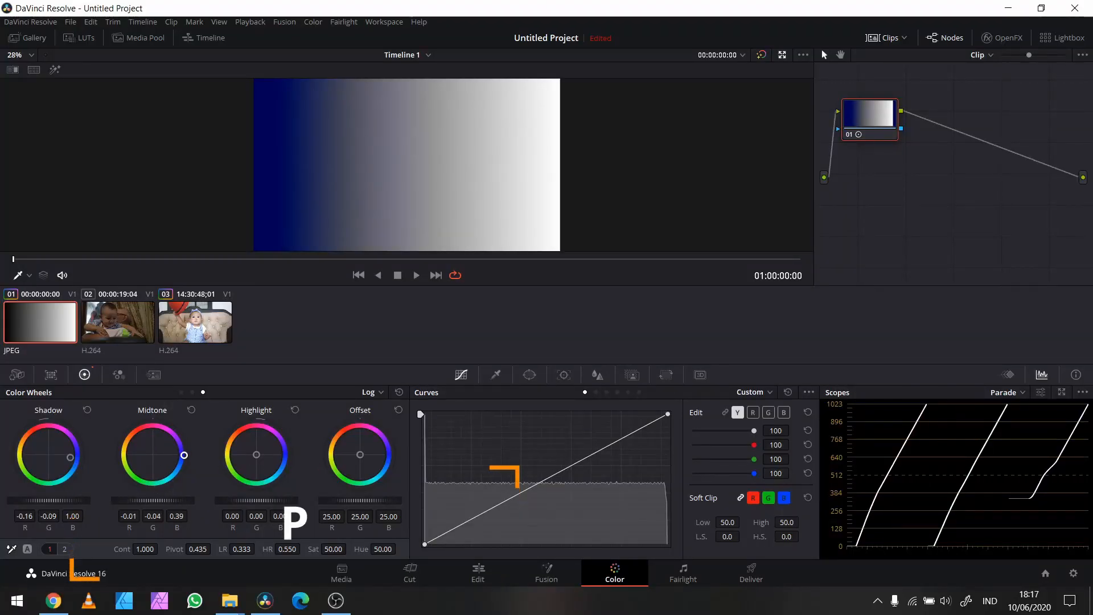
key("ctrl+f")
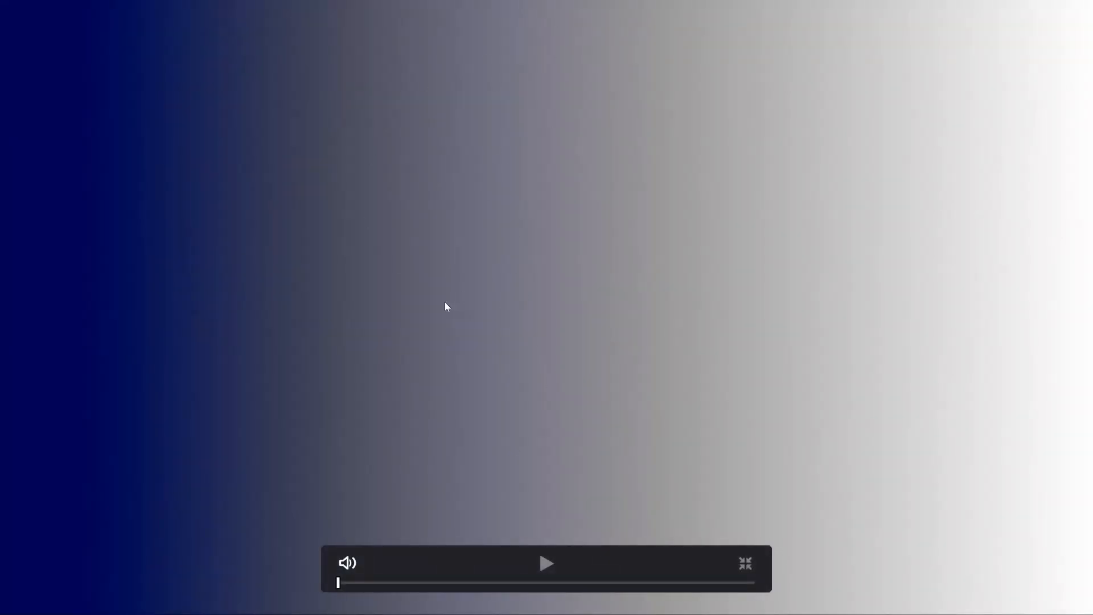
key("ctrl+z")
key("ctrl+shift+z")
key("Escape")
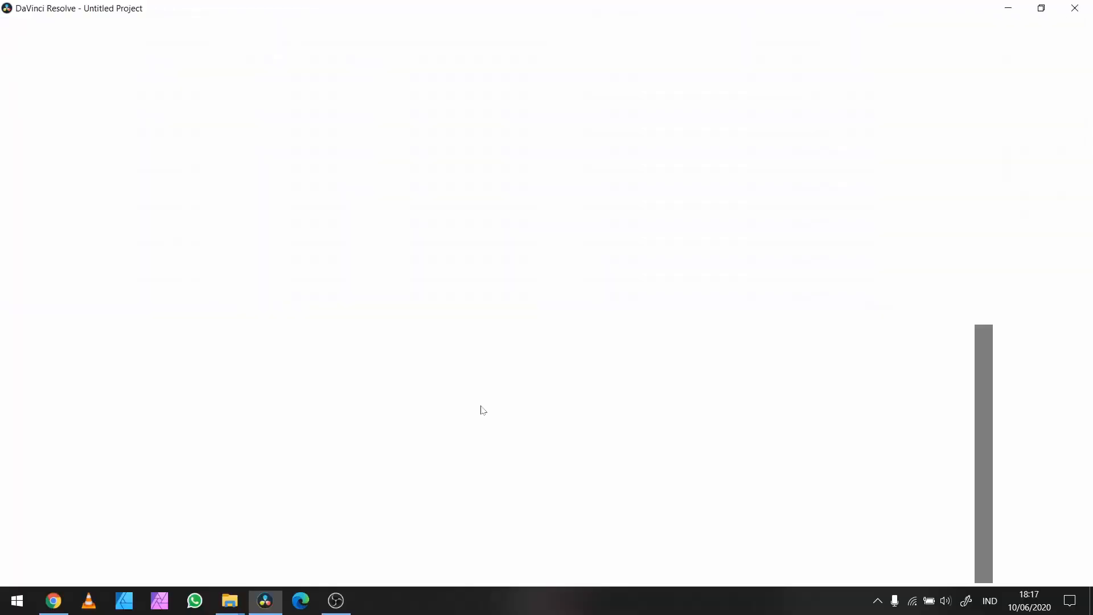
Step: Try shifting the Log Highlight toward blue to about R -0.06, G -0.18, B 1.95, and inspect the gradient full screen
left_click_drag(257, 454, 288, 455)
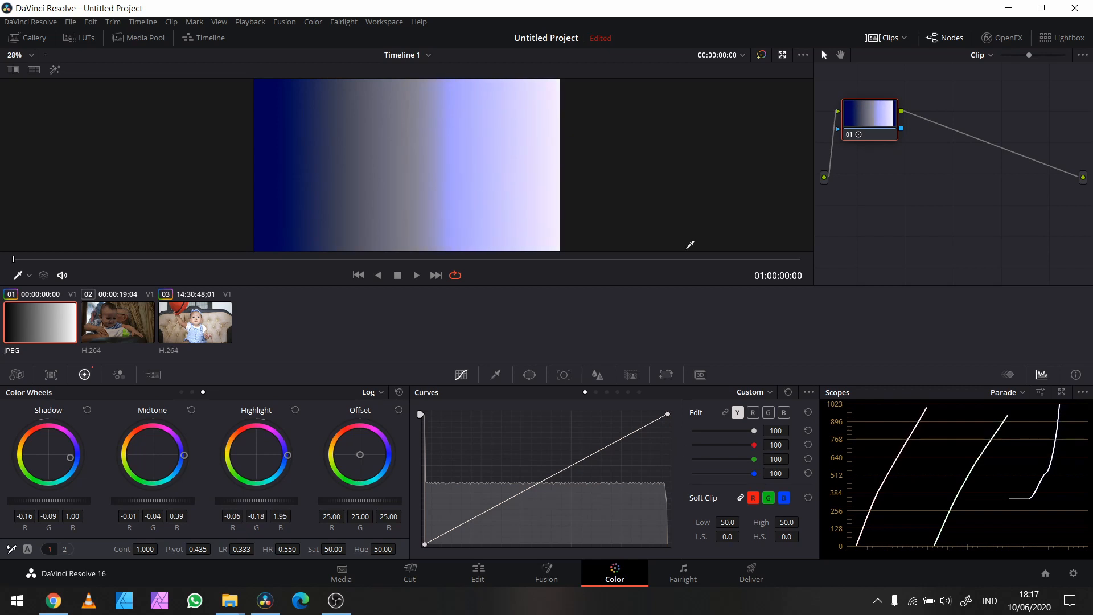
key("ctrl+f")
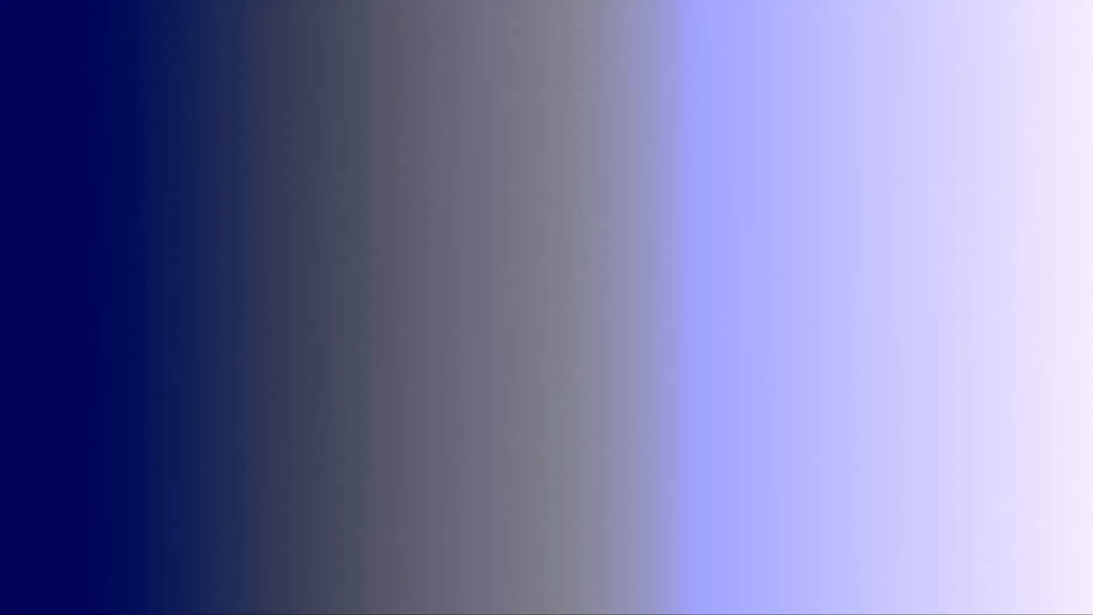
key("ctrl+f")
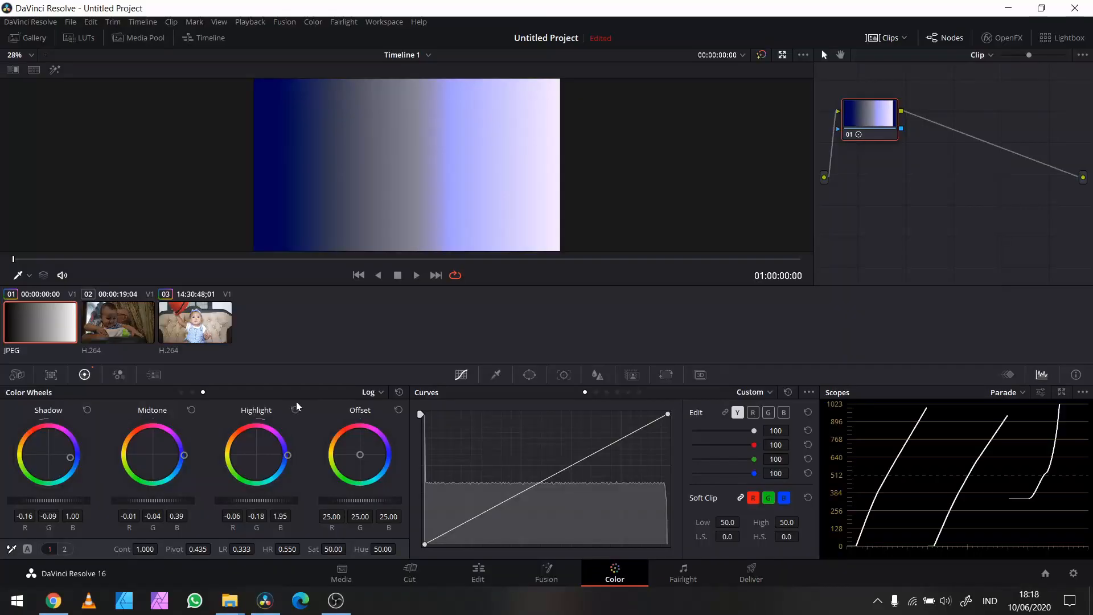
key("ctrl+f")
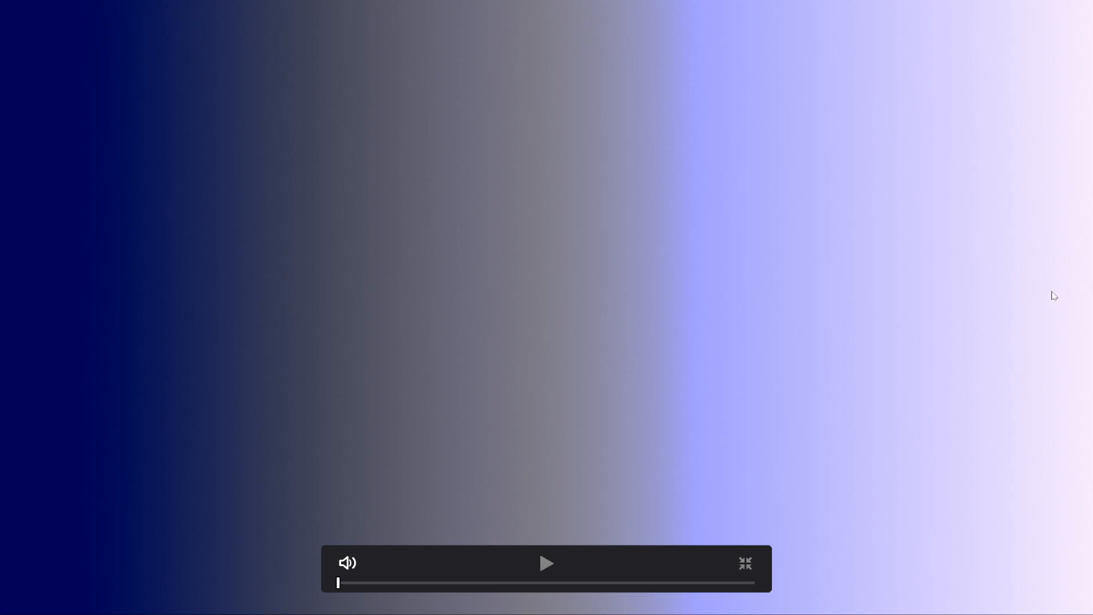
key("Escape")
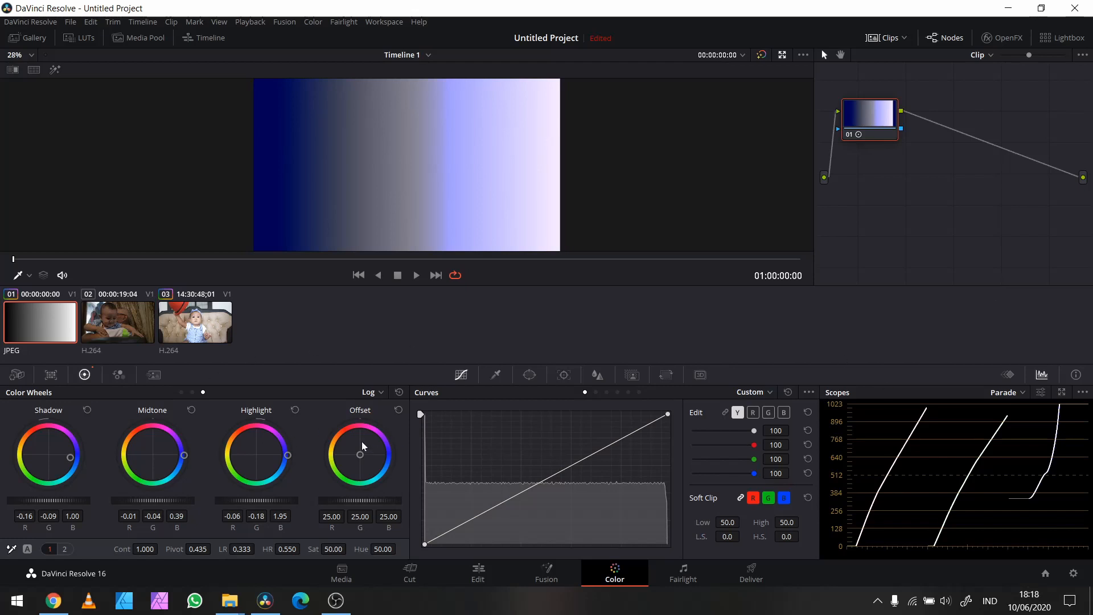
Step: Try a blue Offset of about R 27.88, G 15.36, B 111.72, then reset all corrections and return to Primaries Wheels
left_click_drag(359, 454, 391, 453)
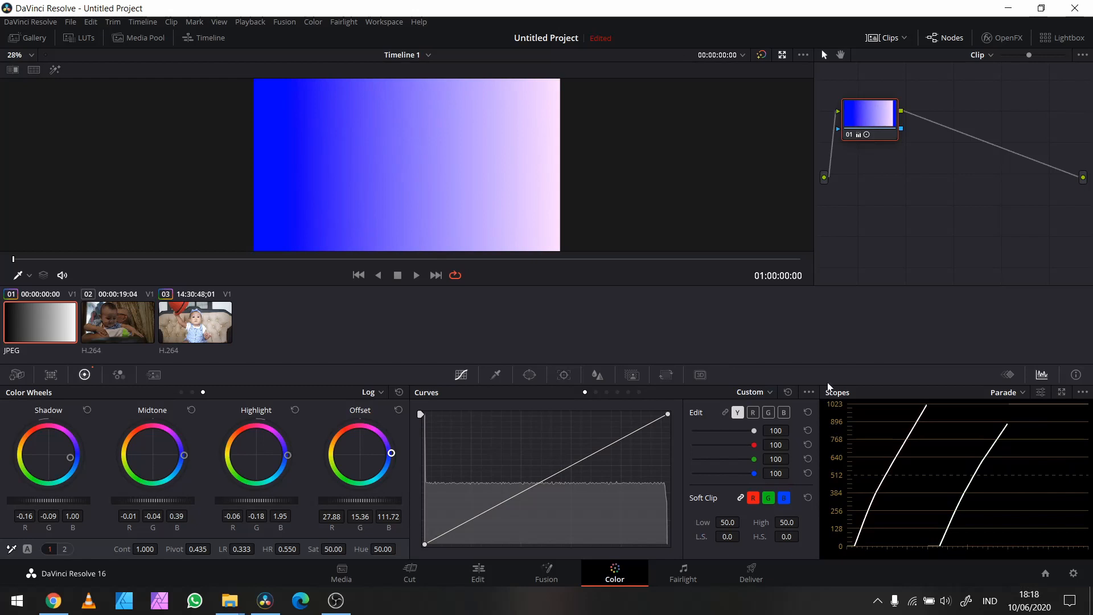
left_click(399, 392)
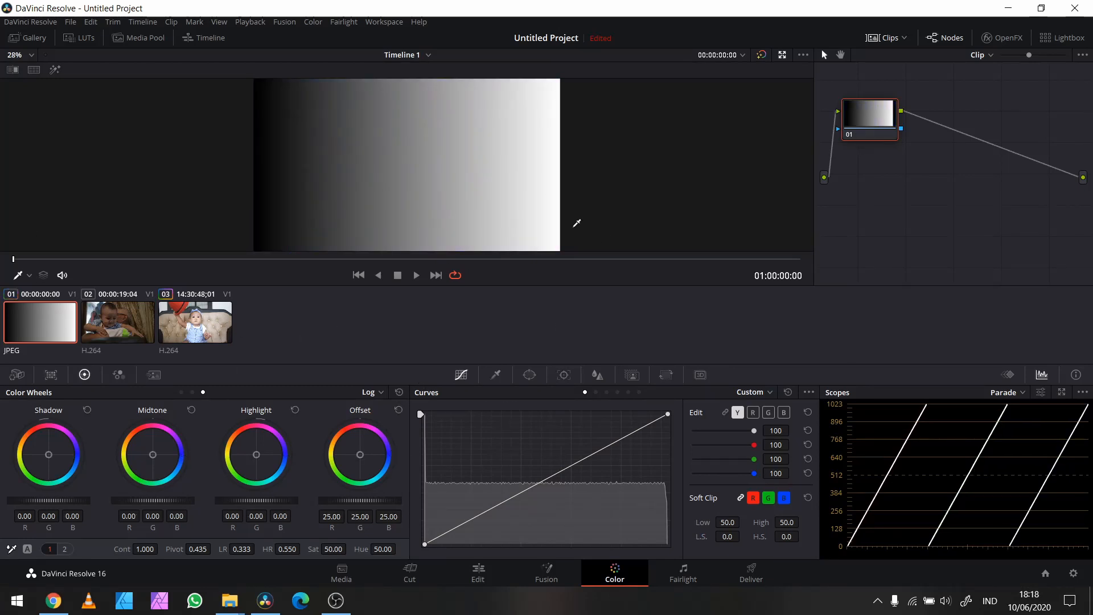
left_click(181, 391)
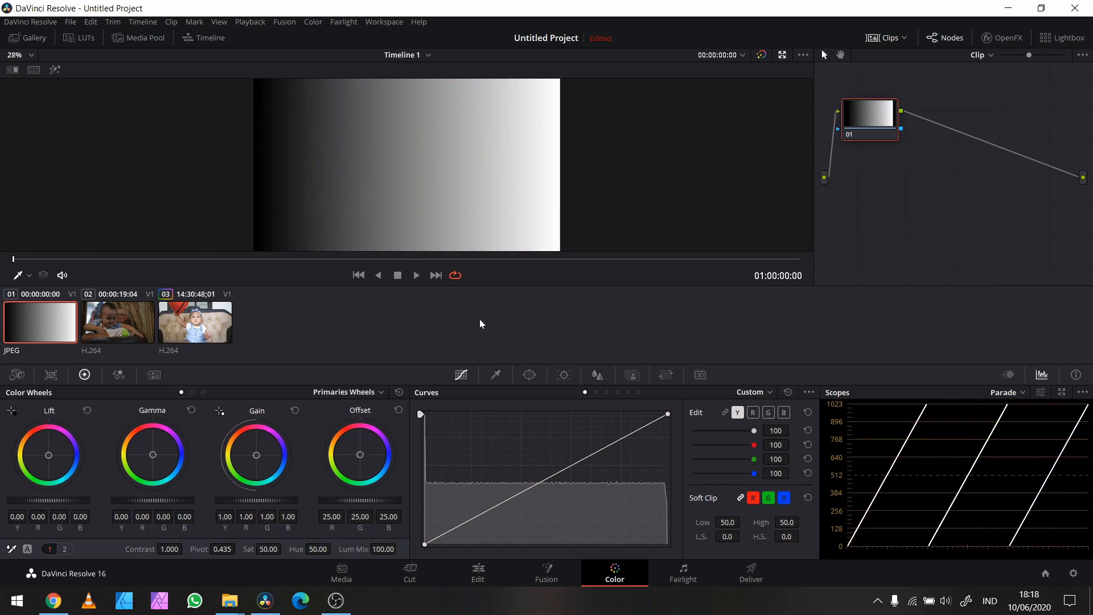
Step: Open the third clip, select its H/M/L node, and move the playhead to 01:00:19:08
left_click(198, 324)
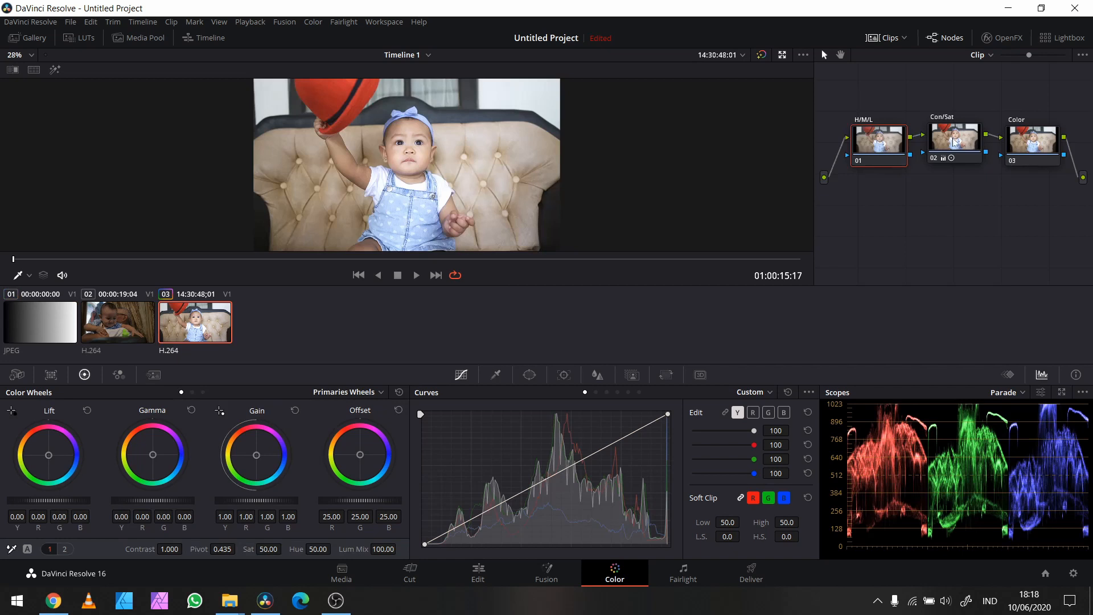
left_click(954, 142)
left_click(868, 141)
left_click_drag(85, 259, 576, 298)
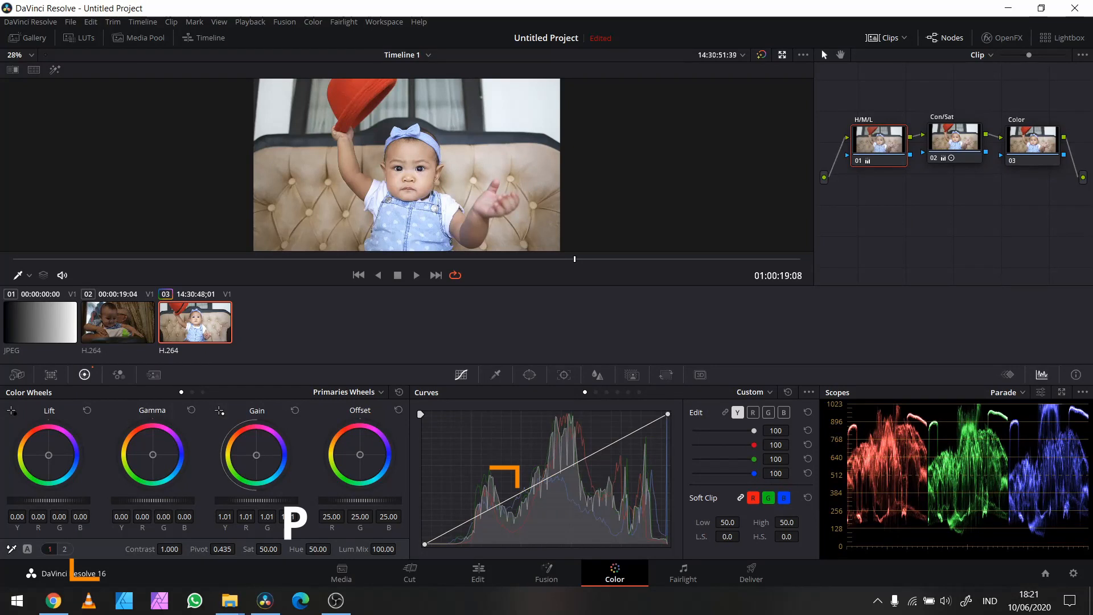
Step: Set the H/M/L node's master Gain to 1.02, Lift to -0.04 and Gamma to 0.06, and inspect the frame full screen
left_click_drag(271, 500, 275, 499)
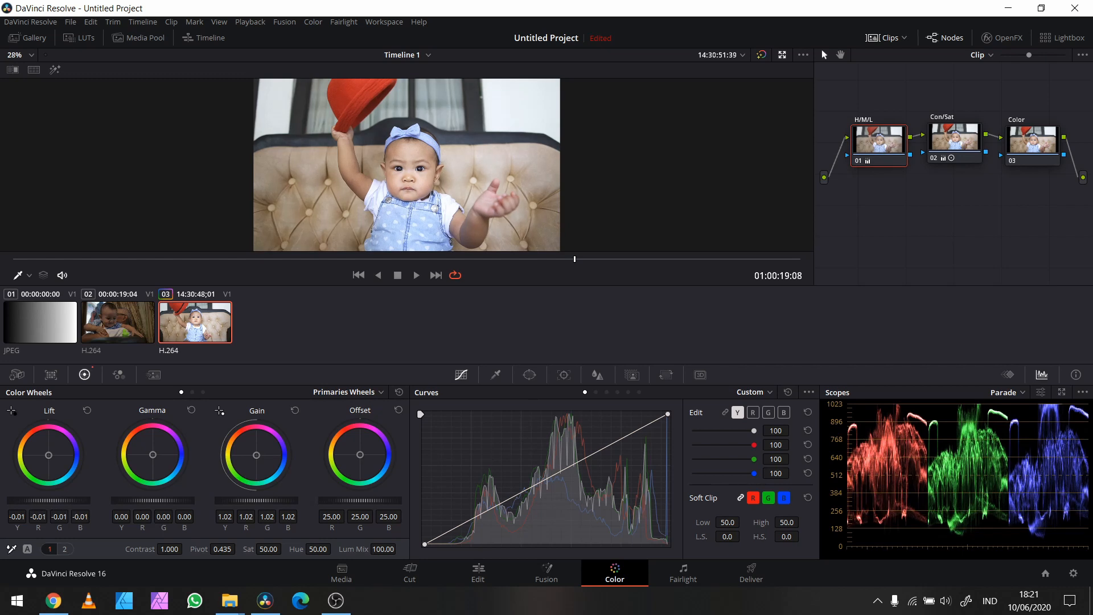
left_click_drag(53, 499, 1, 505)
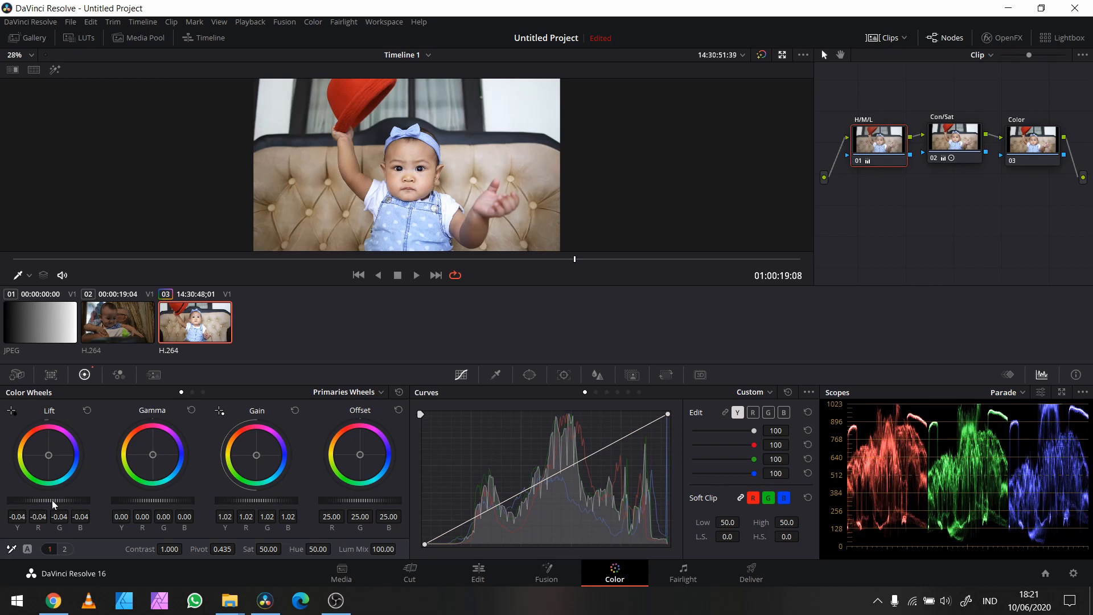
left_click_drag(53, 503, 58, 503)
mouse_move(156, 501)
left_mouse_down()
mouse_move(179, 501)
mouse_move(158, 504)
left_mouse_up()
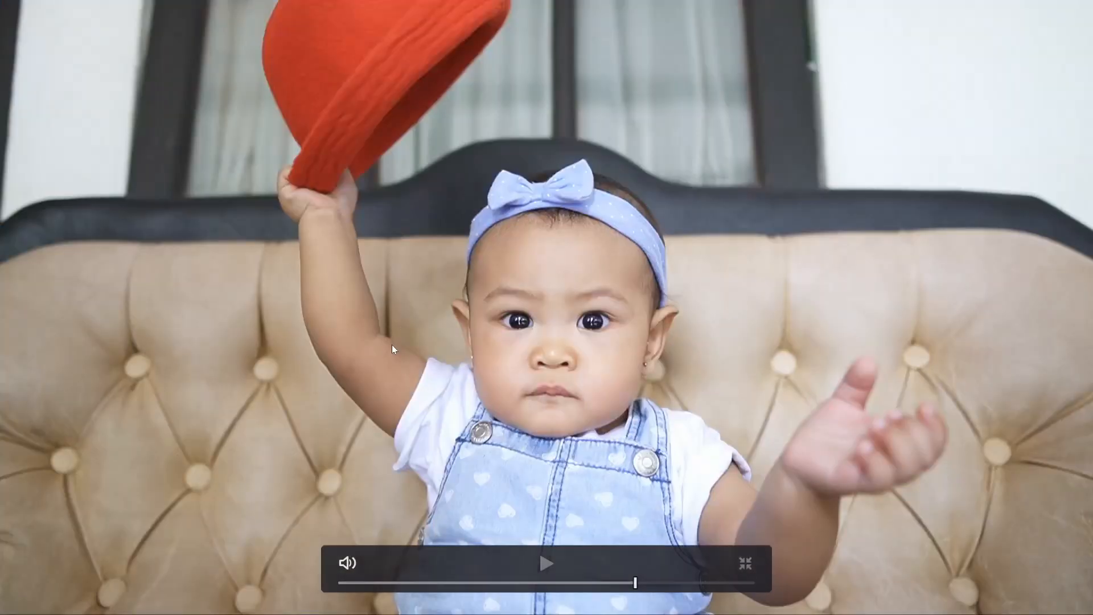
key("ctrl")
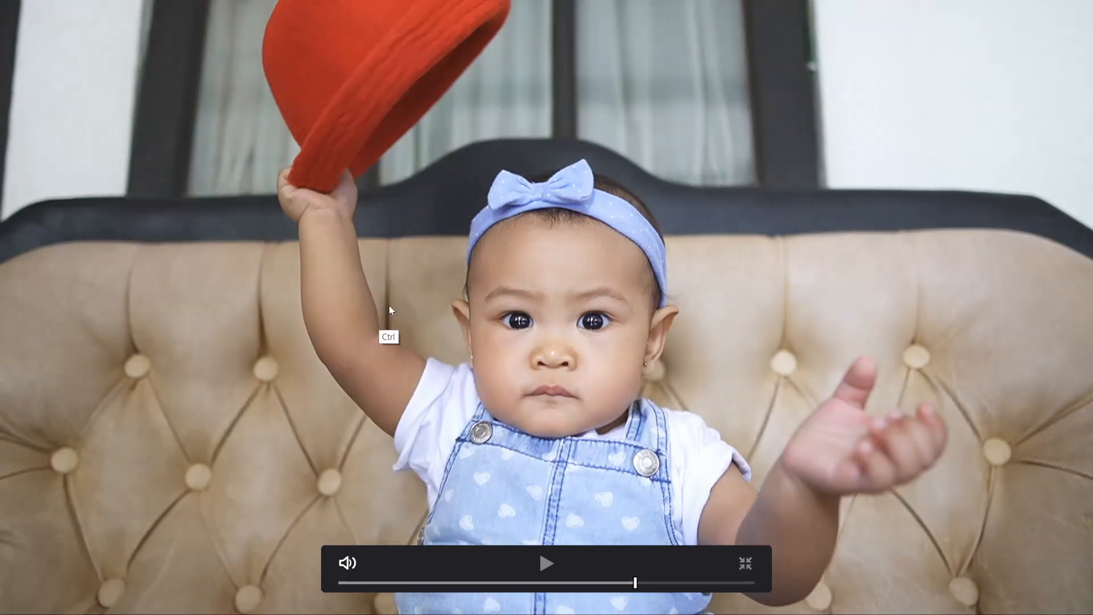
key("ctrl+f")
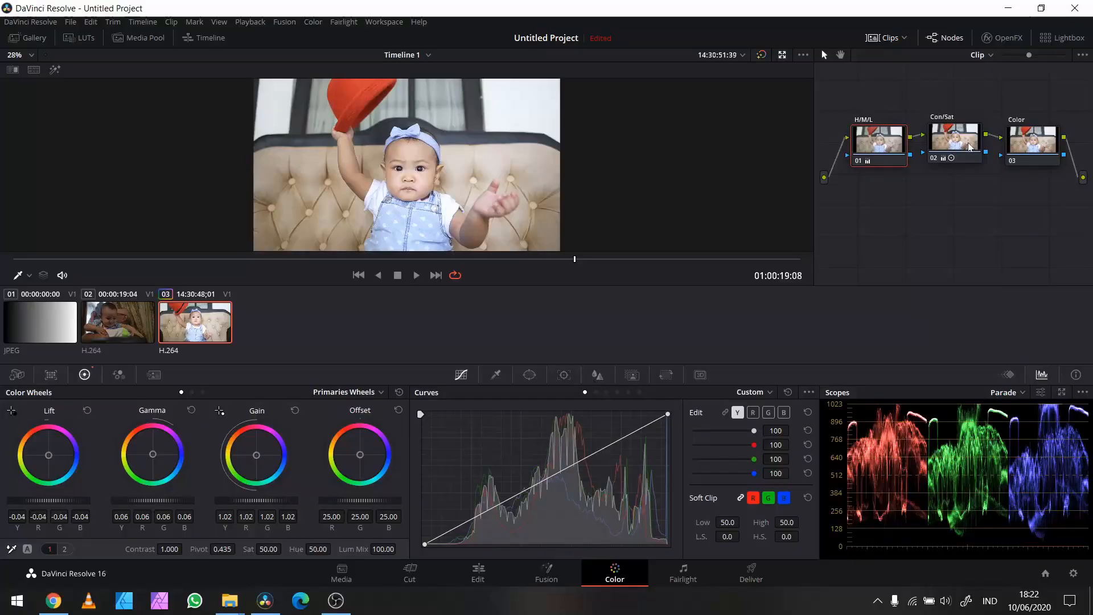
Step: Shift the Color node's Lift slightly toward magenta to R 0.02, G -0.01, B 0.03, and compare the frame full screen with the node toggled
left_click(1031, 147)
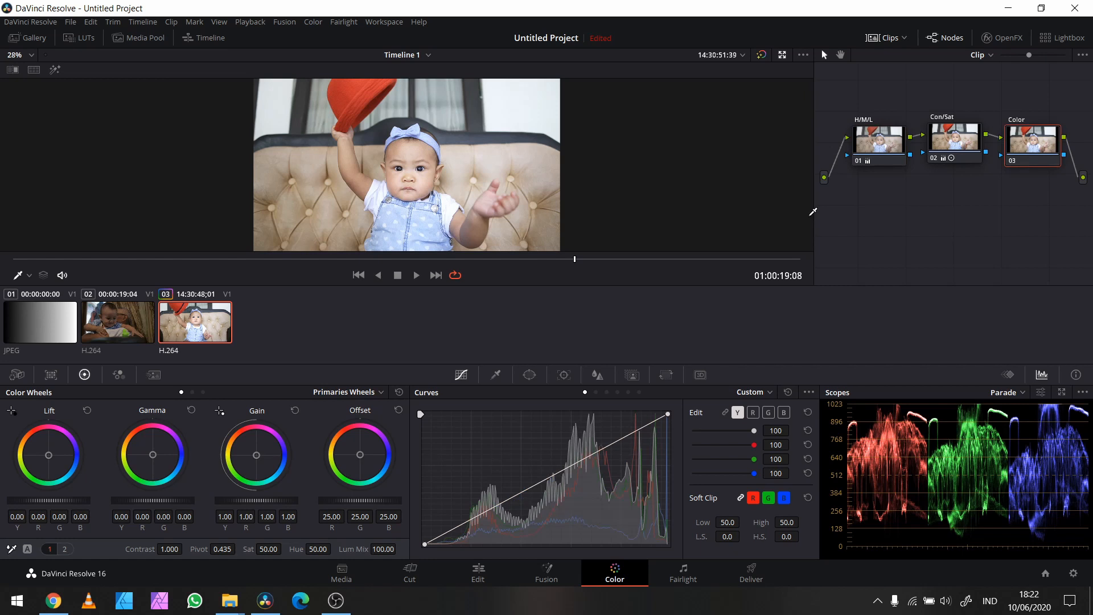
key("ctrl+f")
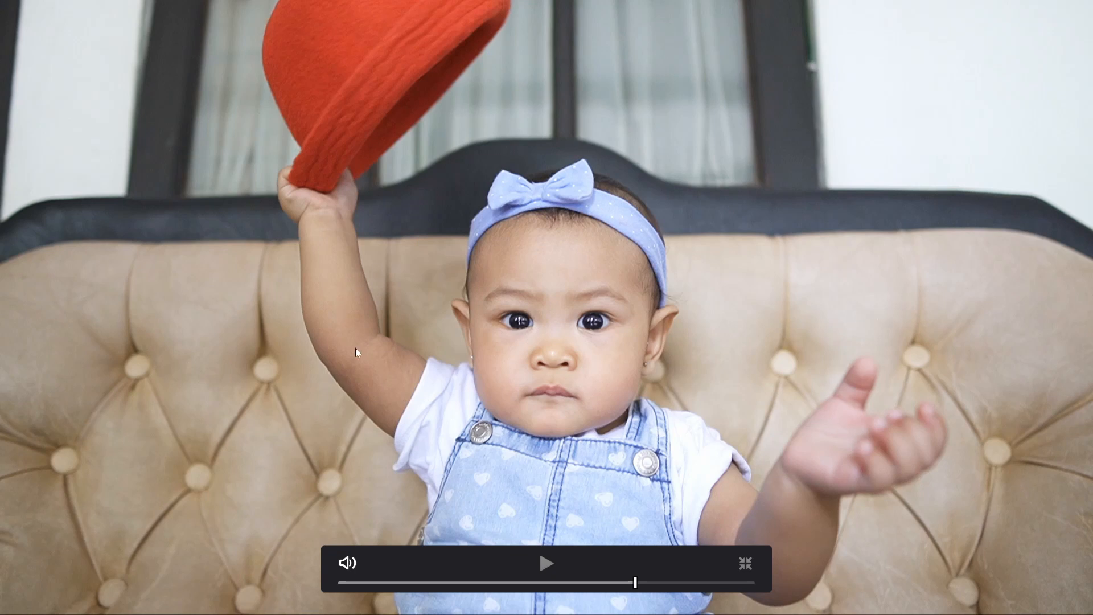
key("Escape")
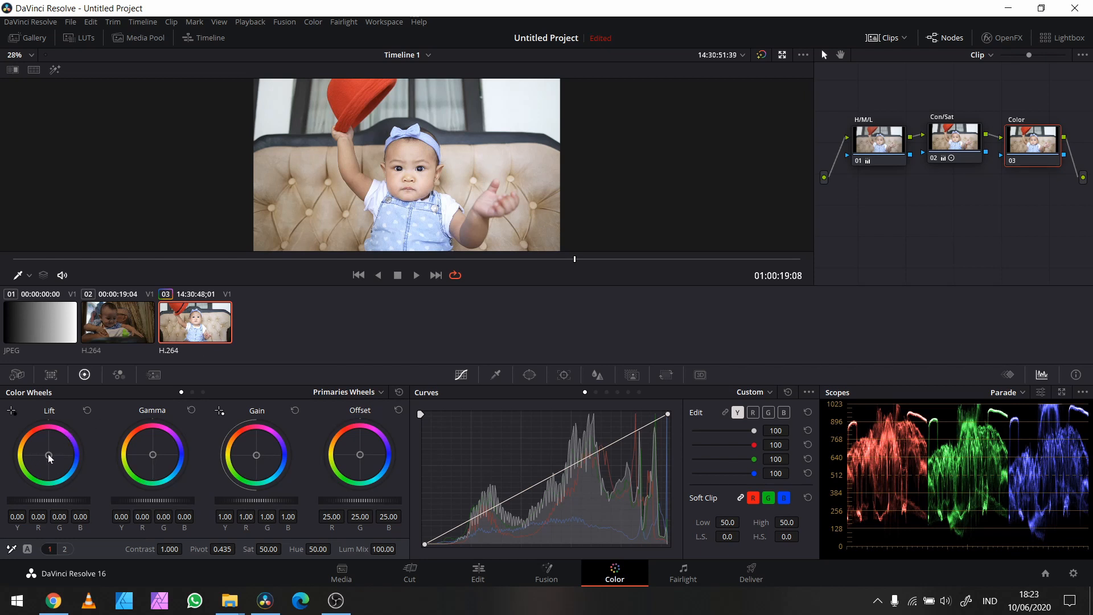
left_click_drag(47, 453, 50, 454)
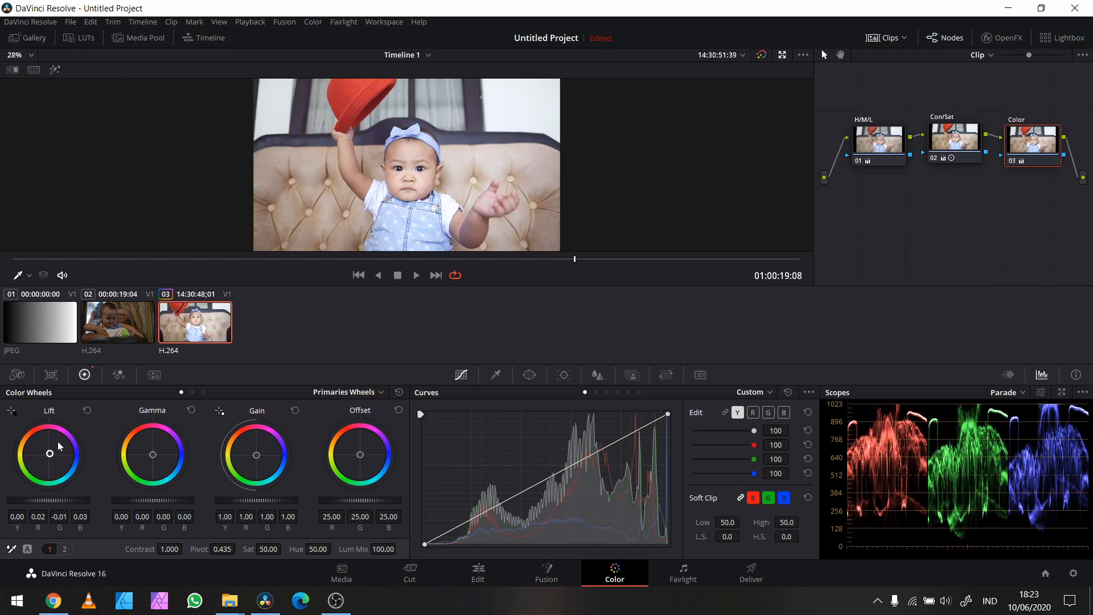
key("ctrl+f")
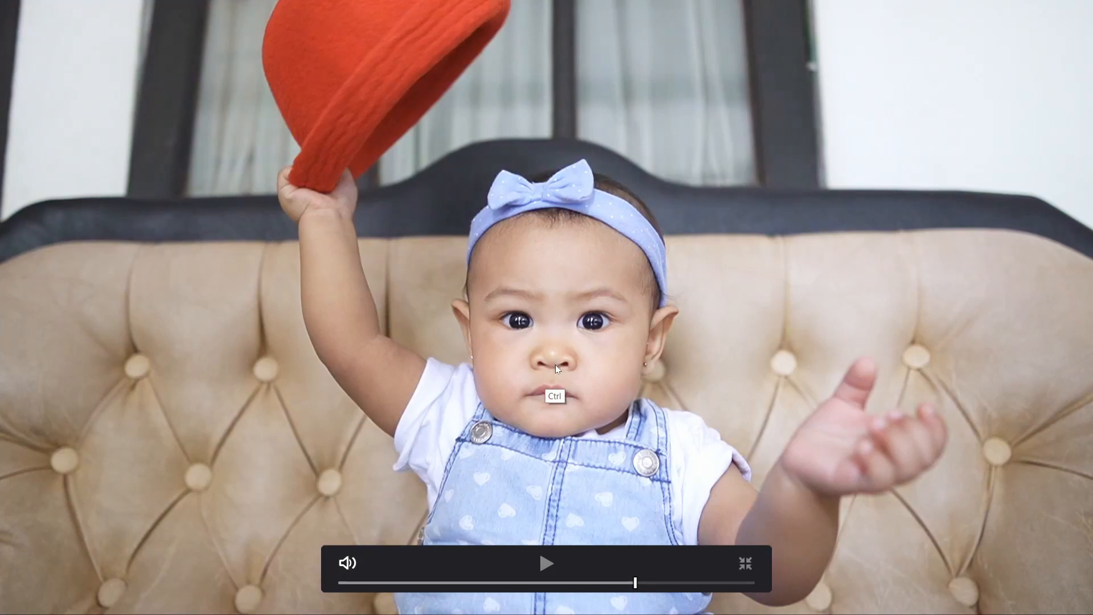
key("ctrl+d")
key("Escape")
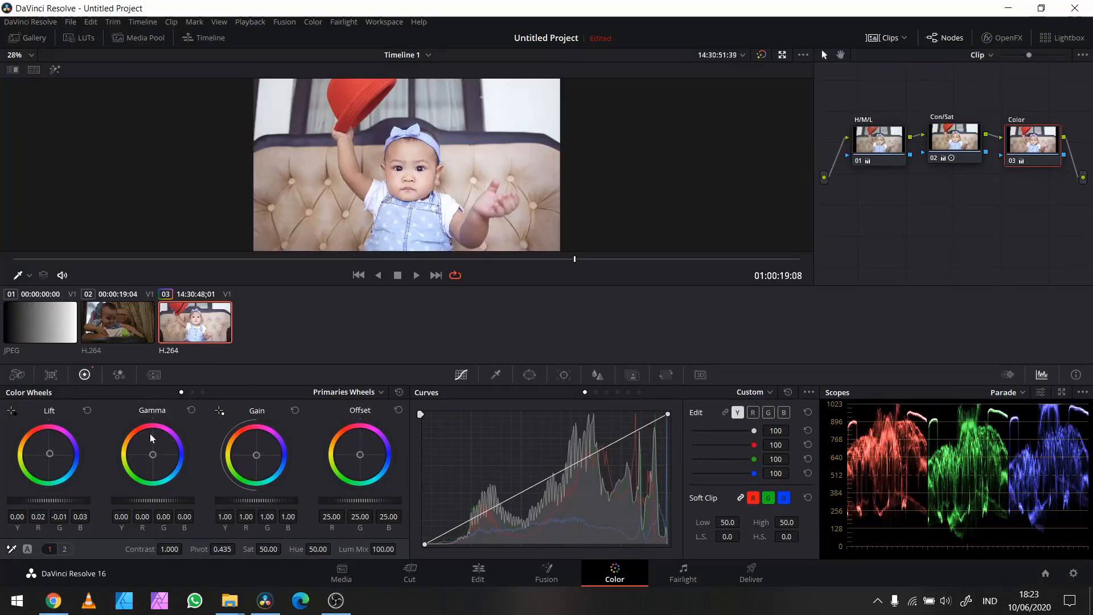
Step: Try a strong magenta Lift of about R 0.19, G -0.08, B 0.28 on the Color node, then undo it
left_click_drag(50, 454, 182, 344)
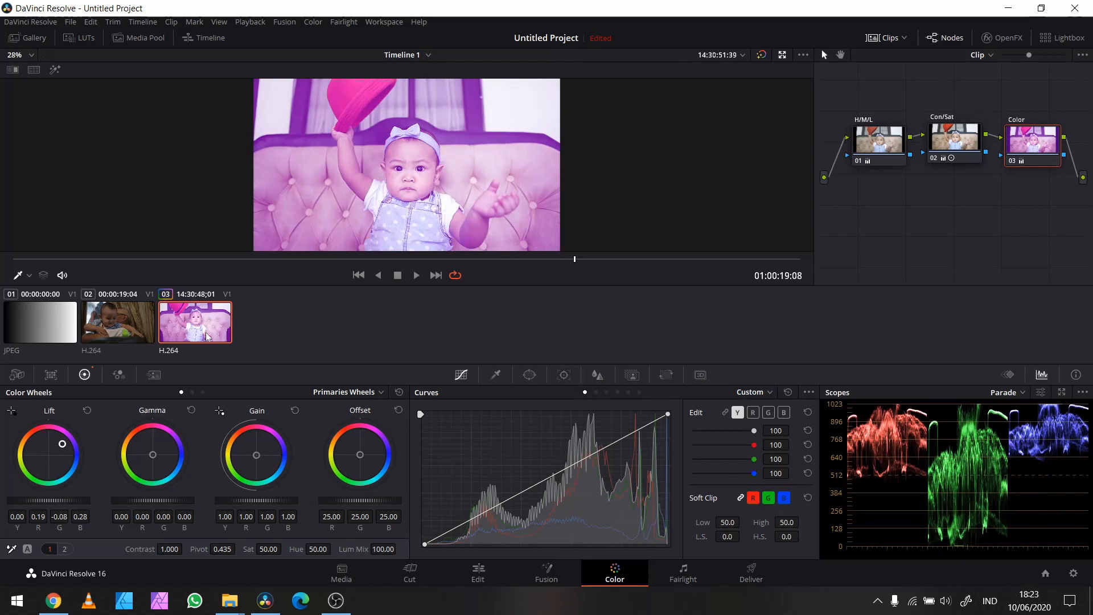
key("ctrl+z")
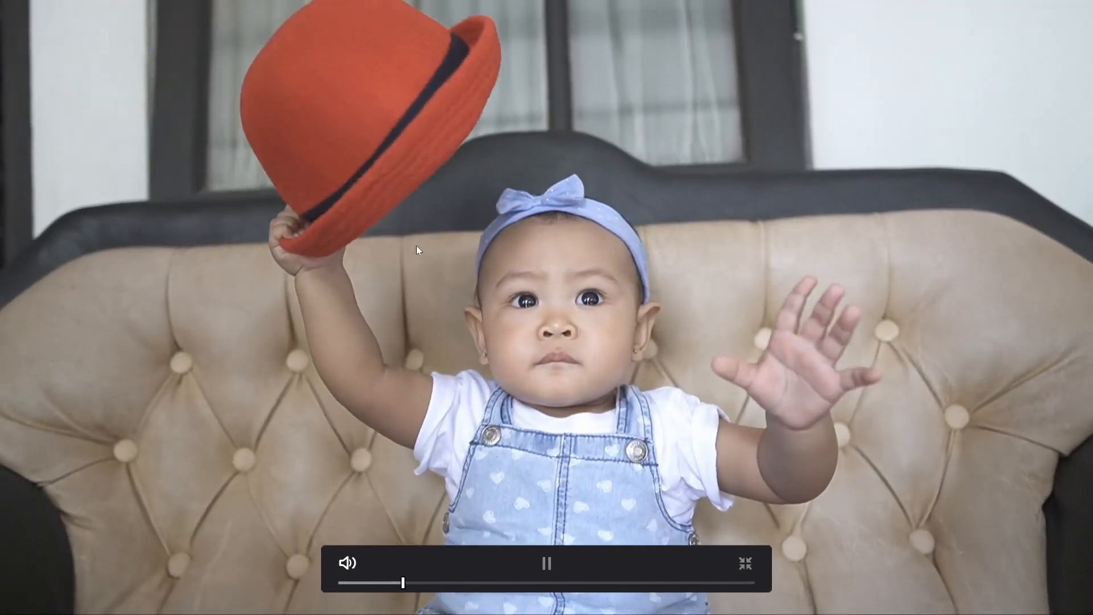
Step: Toggle the bypass of all grades during full-screen playback to compare the clip before and after grading
key("shift+d")
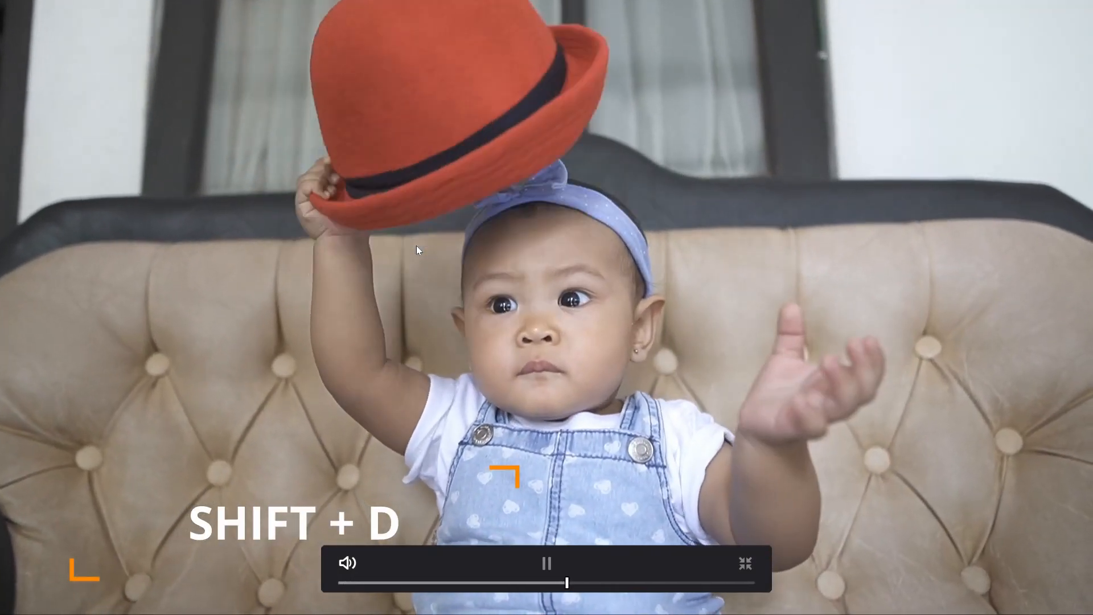
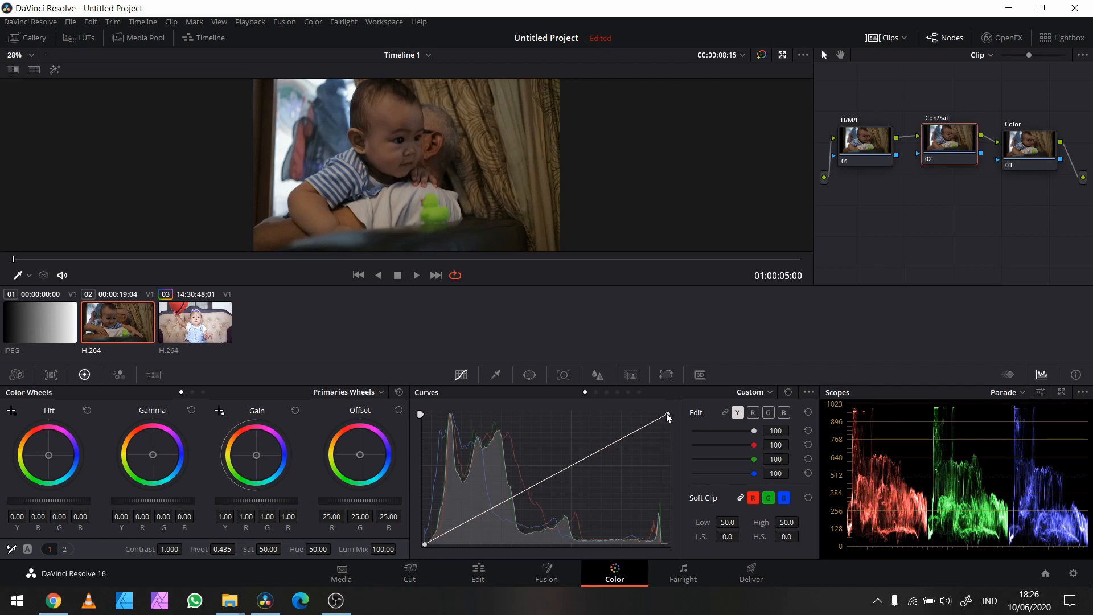
Step: On the Con/Sat node, pull the custom curve's white point inward, raise the saturation, and inspect the frame full screen
left_click_drag(668, 418, 588, 380)
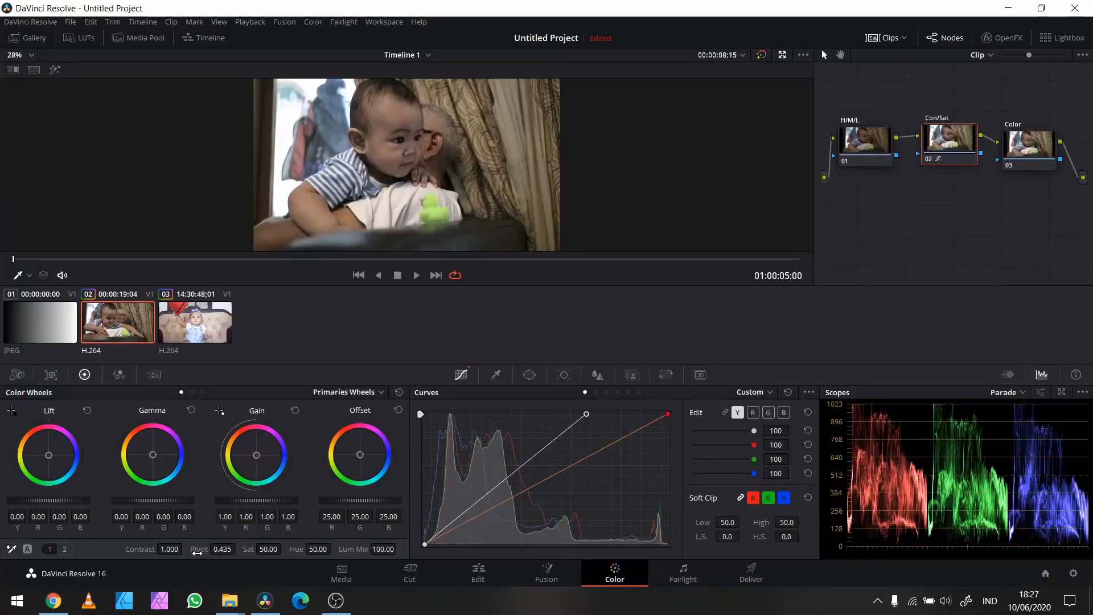
left_click_drag(279, 548, 346, 549)
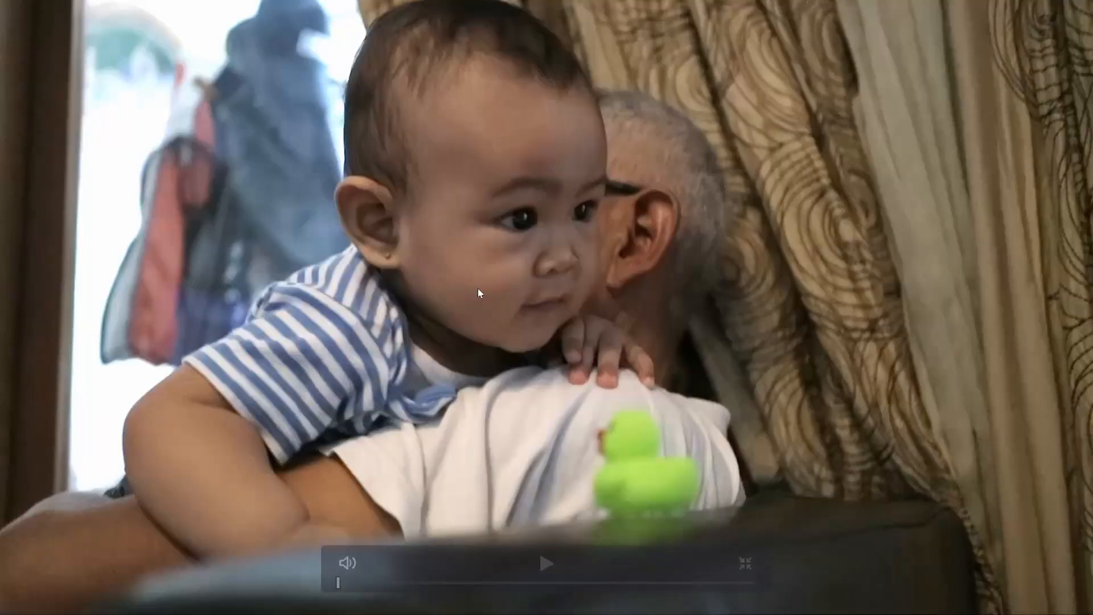
key("ctrl+f")
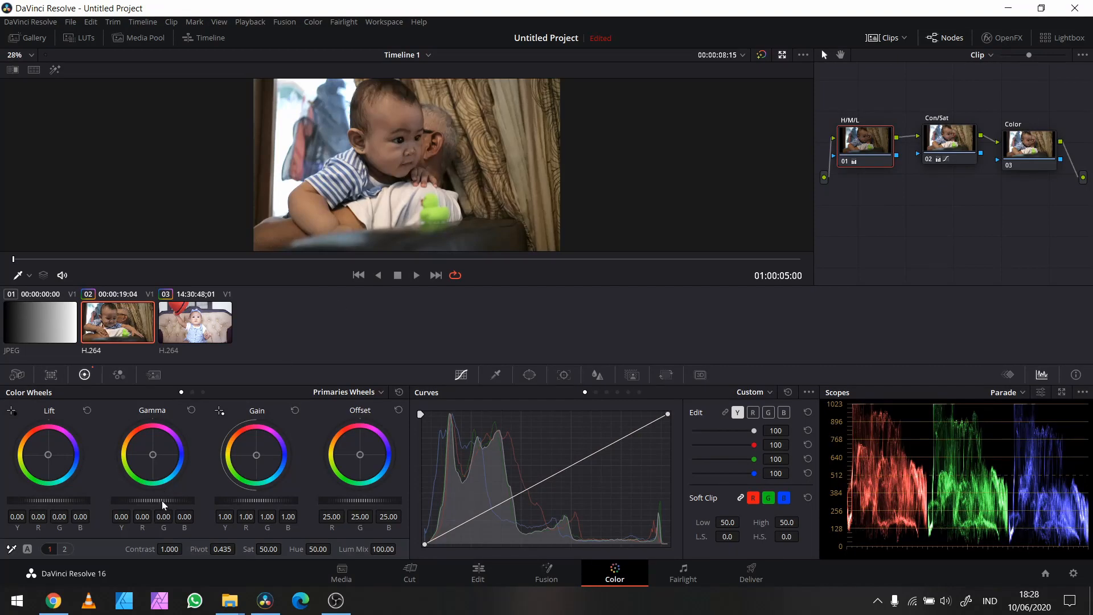
Step: Raise the H/M/L node's master Gamma to 0.04 and compare the frame full screen with the node toggled
left_click_drag(161, 500, 287, 494)
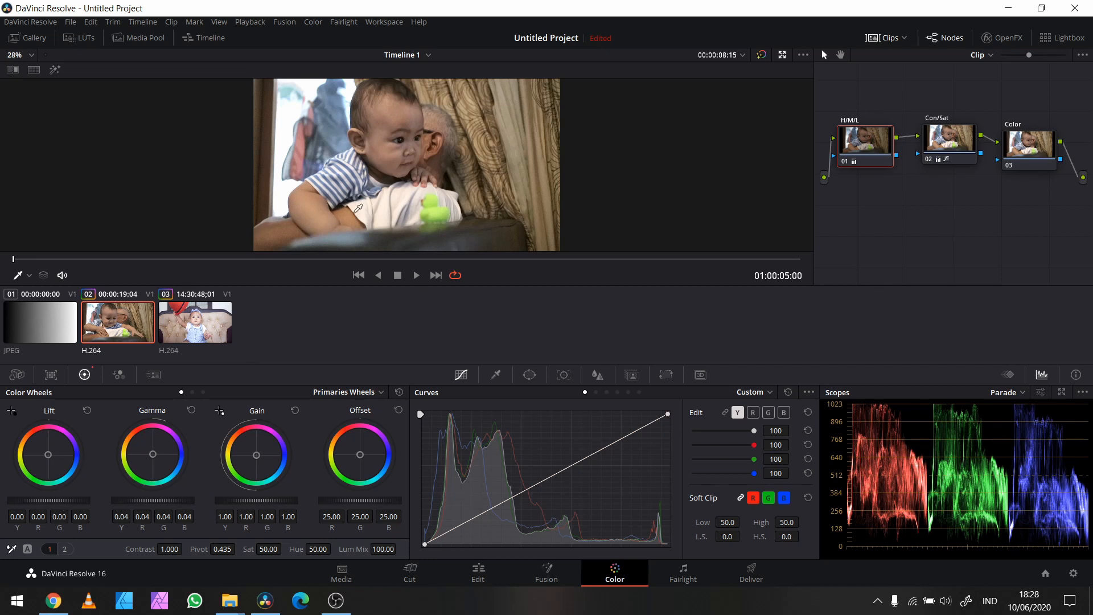
key("ctrl+f")
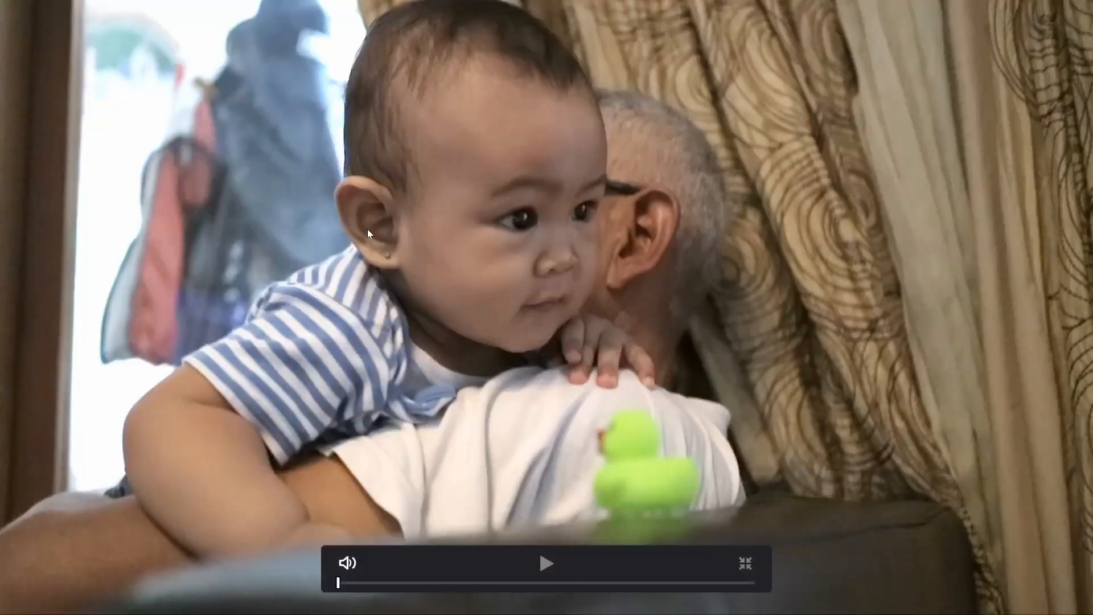
key("ctrl+f")
key("ctrl+f")
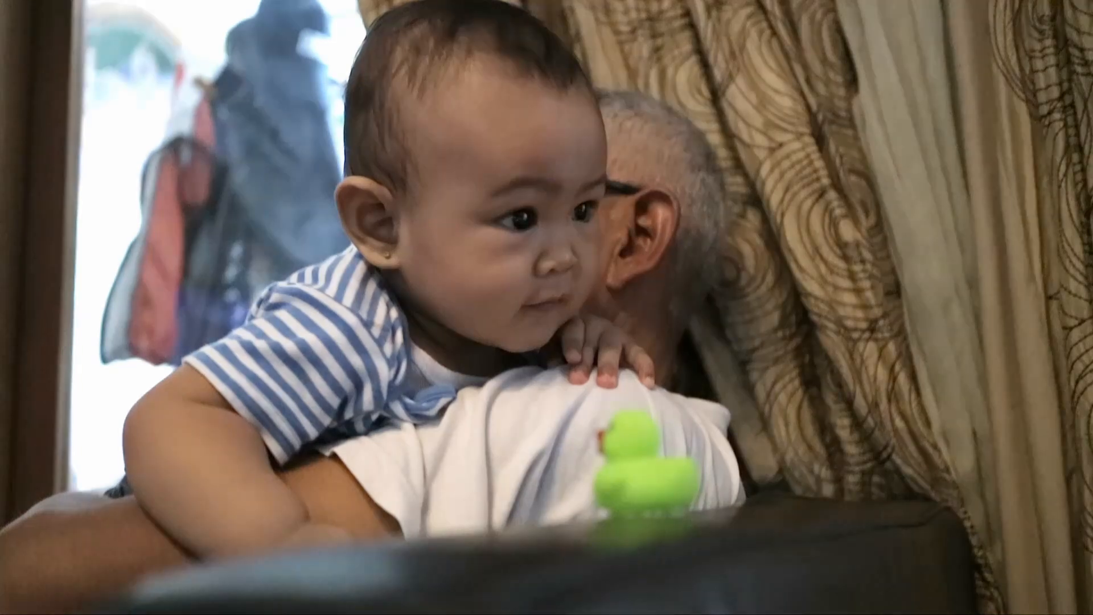
key("ctrl+f")
key("ctrl+d")
left_click_drag(975, 218, 840, 77)
key("ctrl+d")
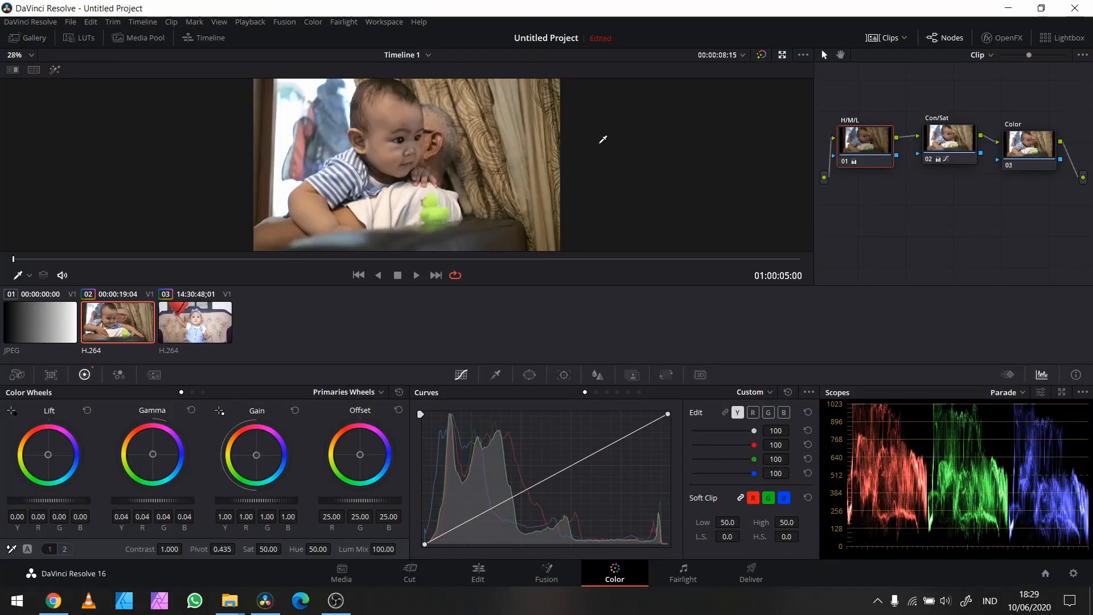
Step: White-balance the Color node by sampling the white shirt, and compare the frame full screen with the node toggled
left_click(1023, 152)
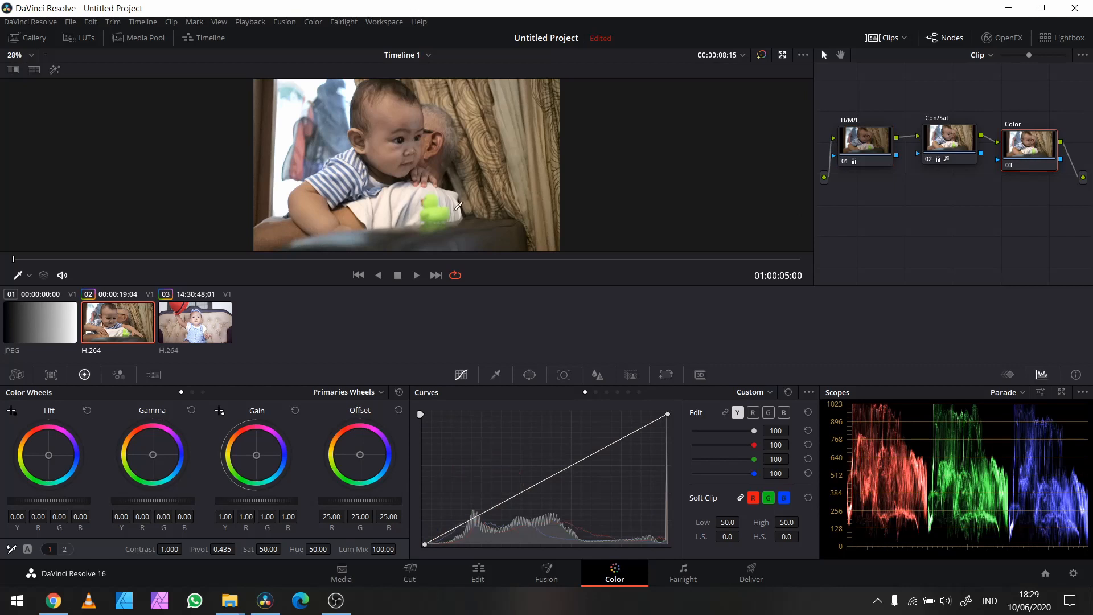
key("ctrl+f")
left_click(12, 549)
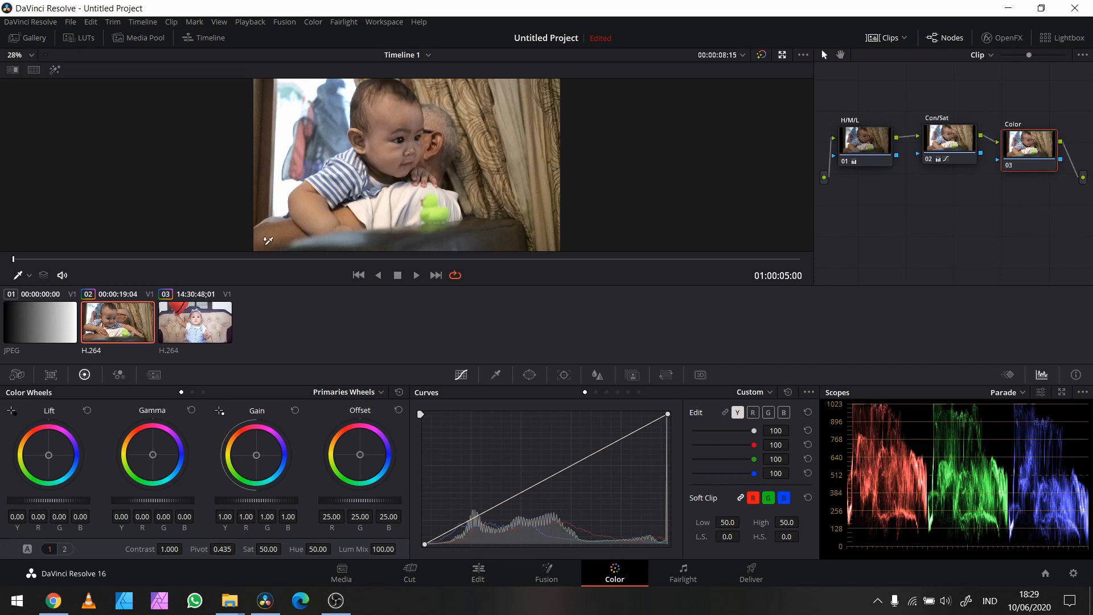
left_click(401, 195)
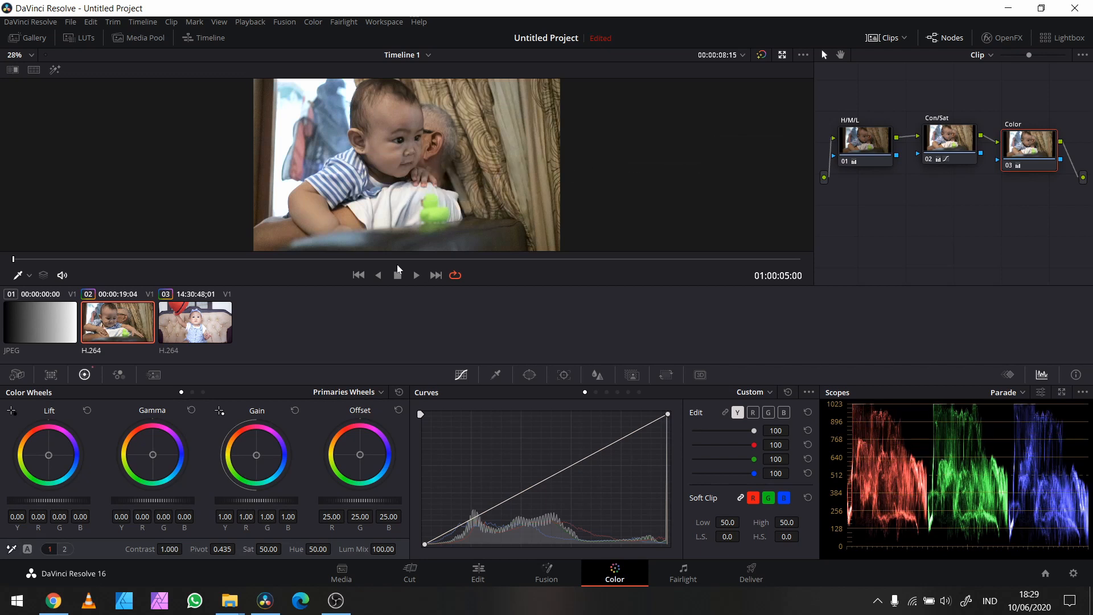
key("ctrl+f")
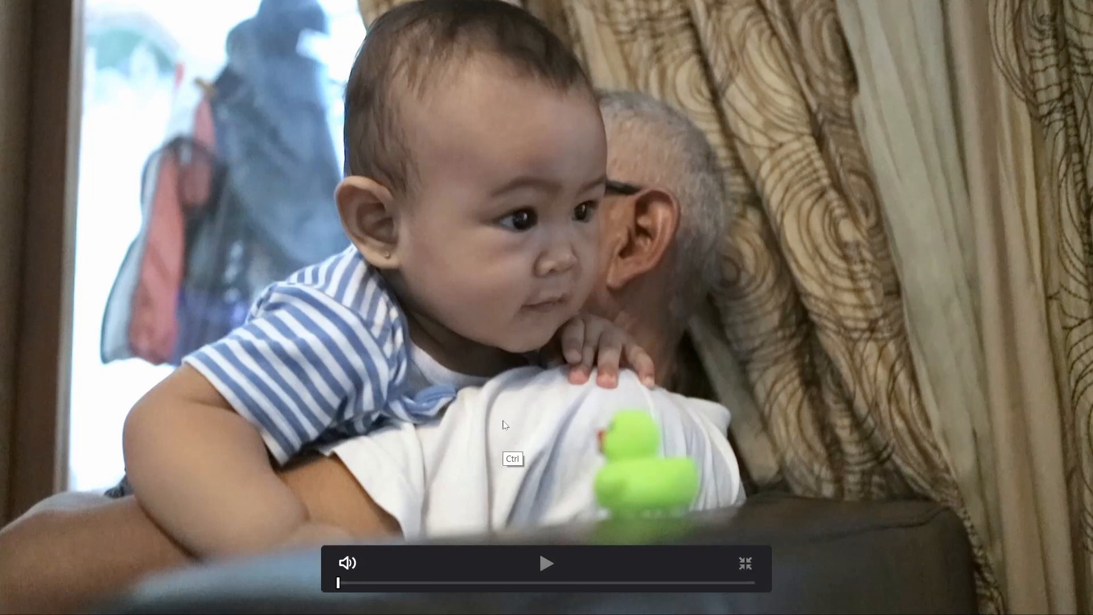
key("ctrl+d")
key("ctrl+d")
key("ctrl+f")
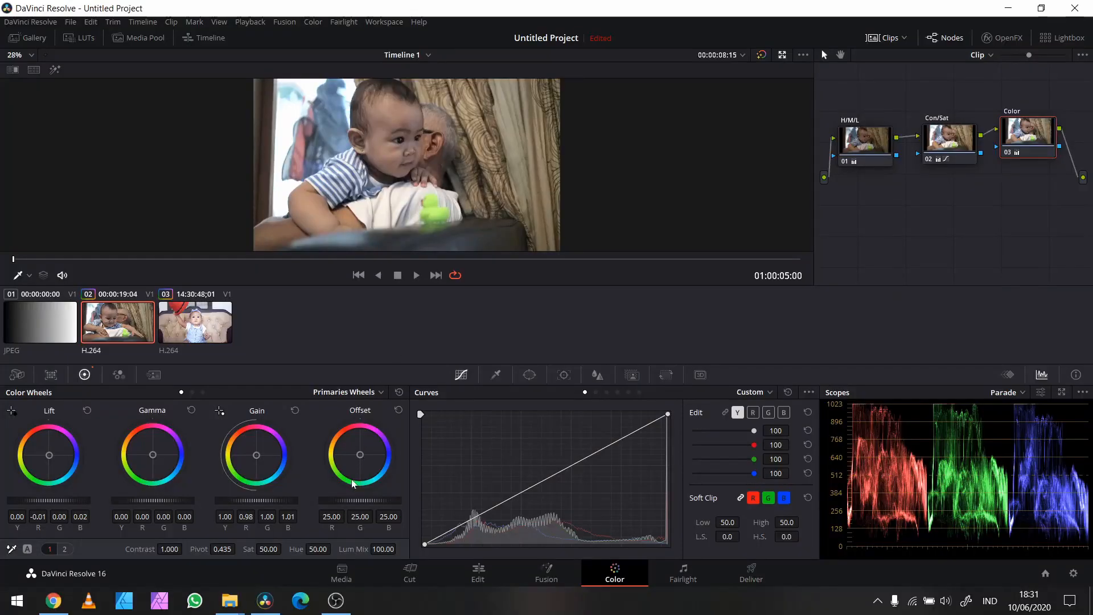
Step: Play the graded clip full screen, pausing at several moments to review the skin tones and saturation
key("ctrl+f")
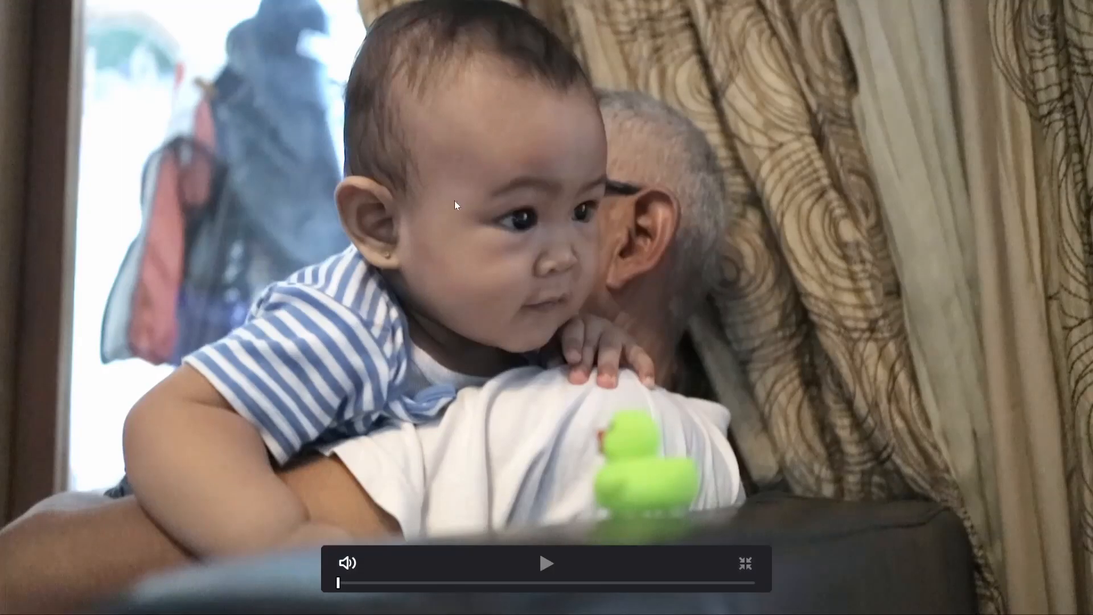
key("space")
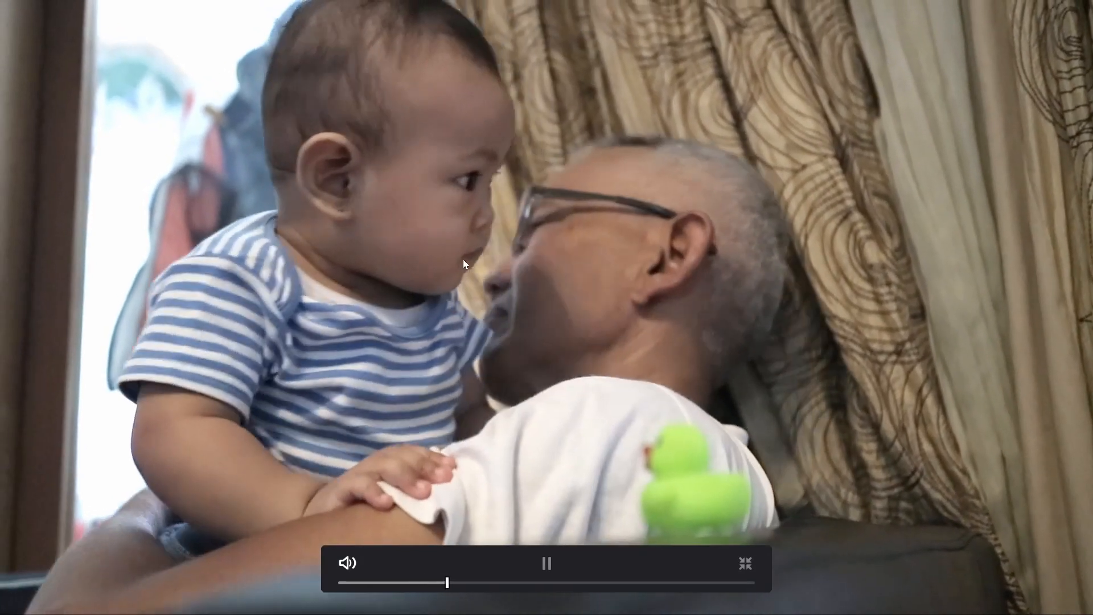
key("space")
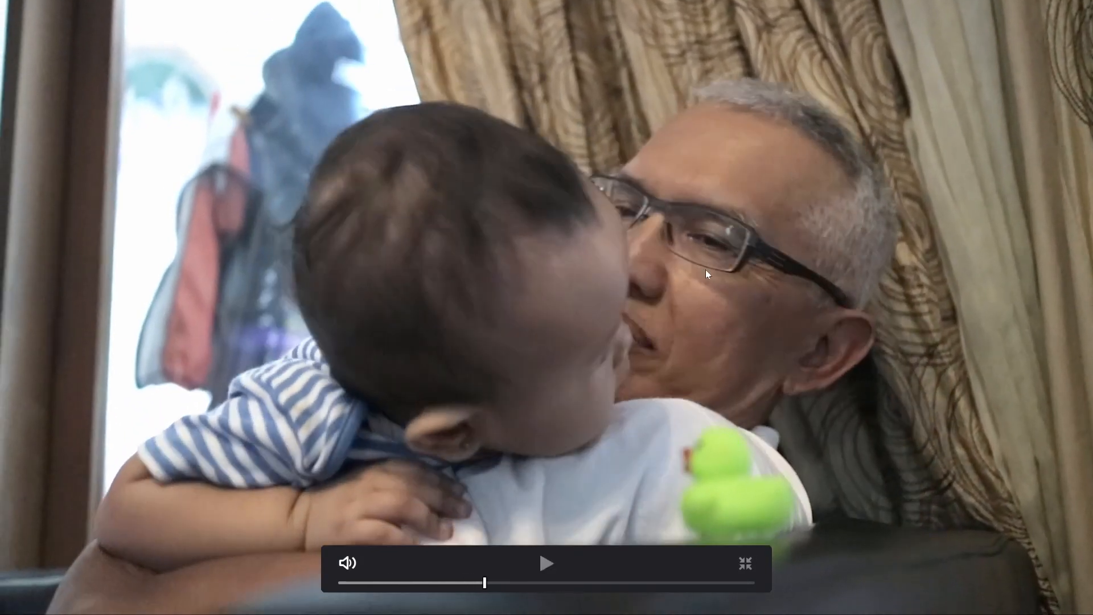
key("space")
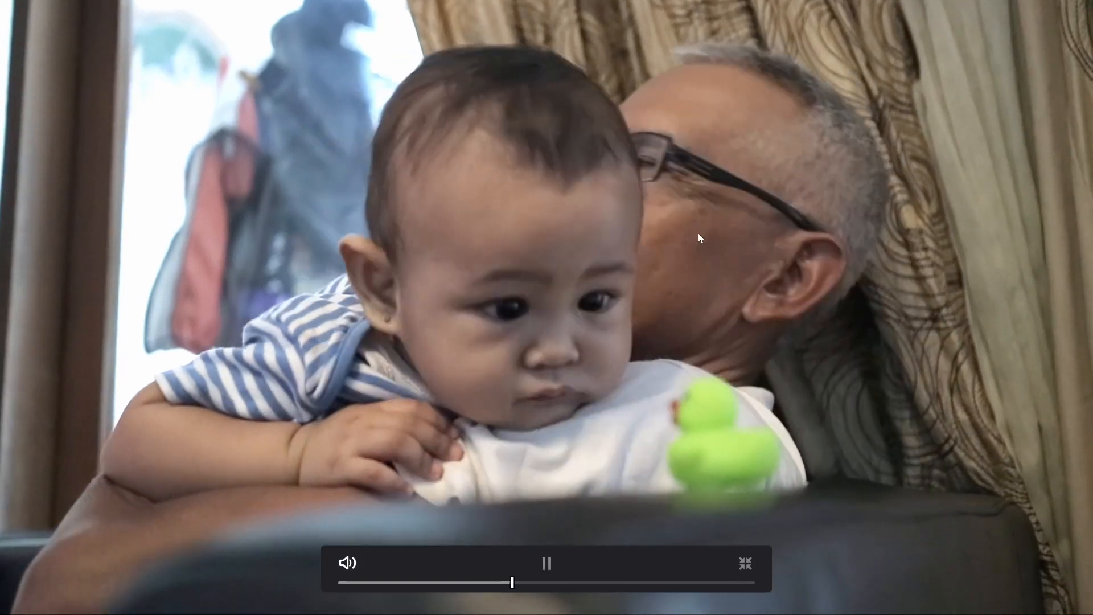
key("space")
key("Escape")
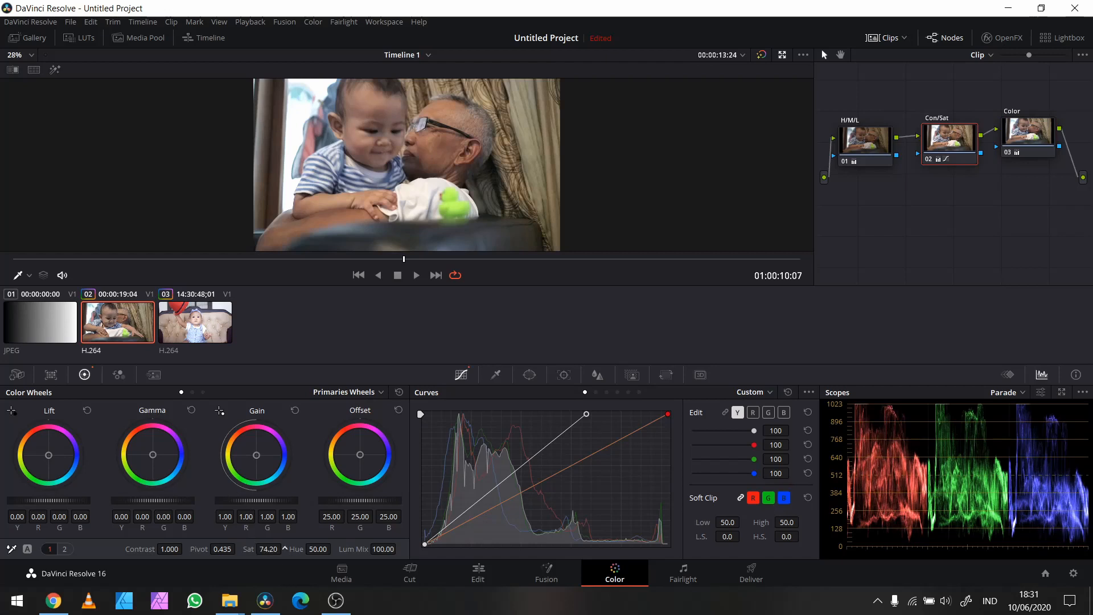
key("ctrl+f")
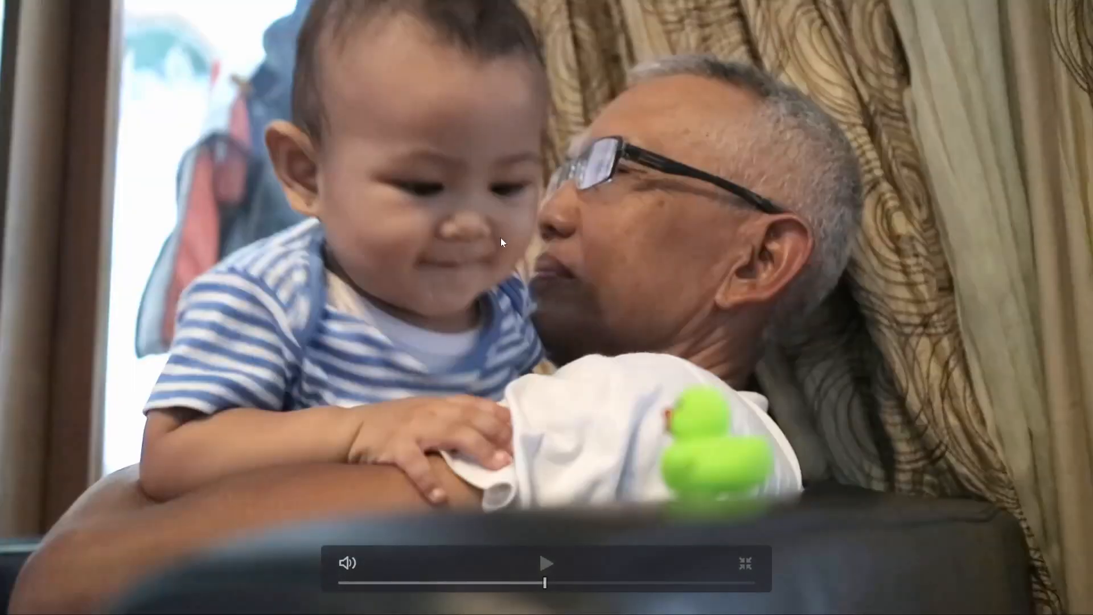
key("space")
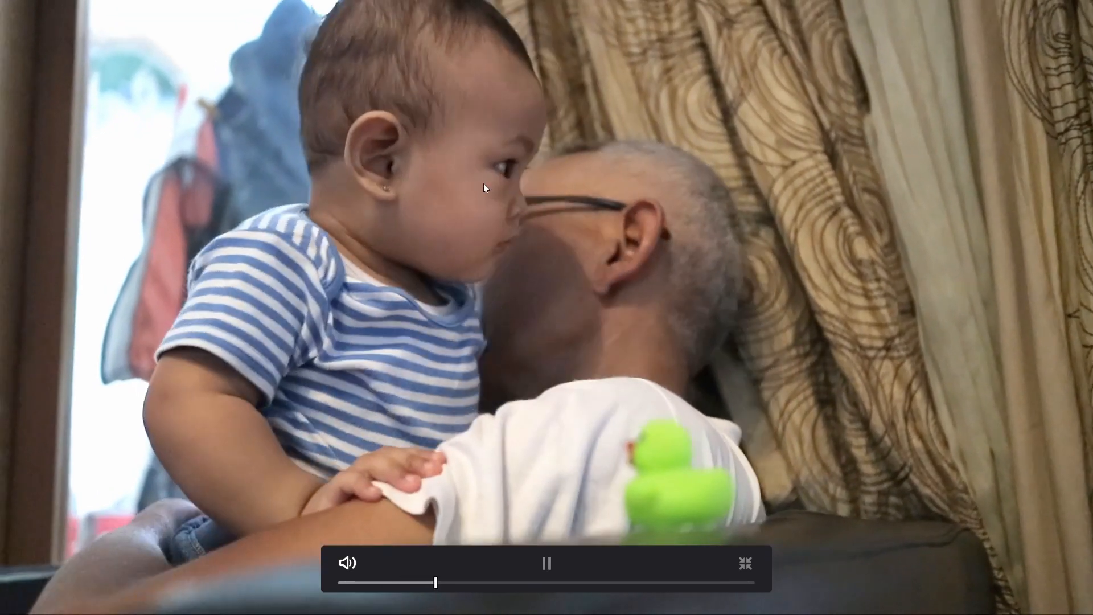
key("space")
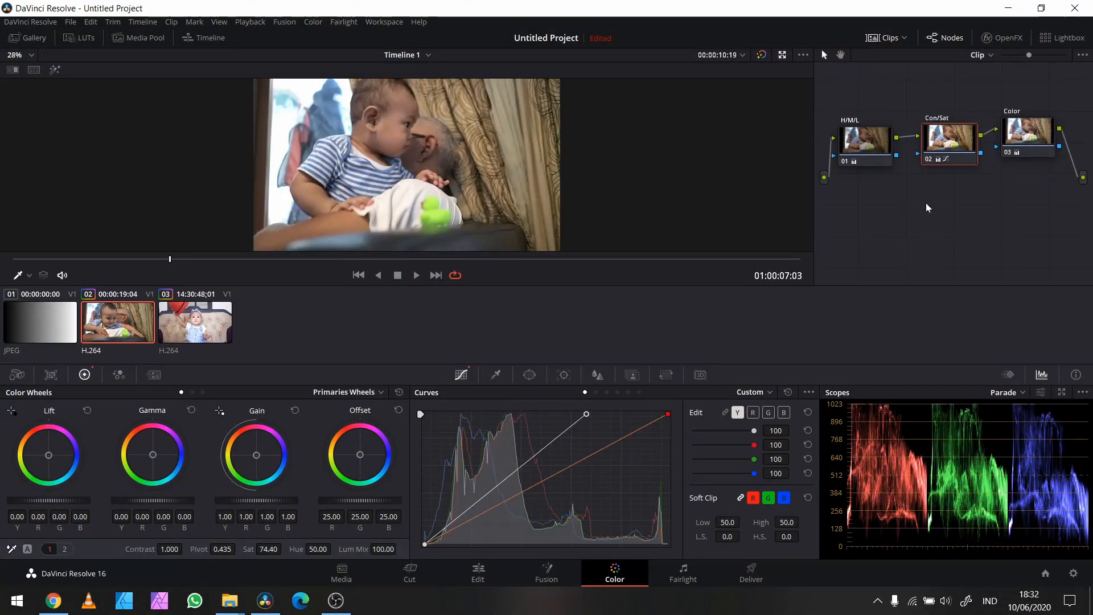
Step: Move the Color node closer to Con/Sat, add a serial node after it, and place the new node below H/M/L
left_click_drag(1022, 141, 1027, 142)
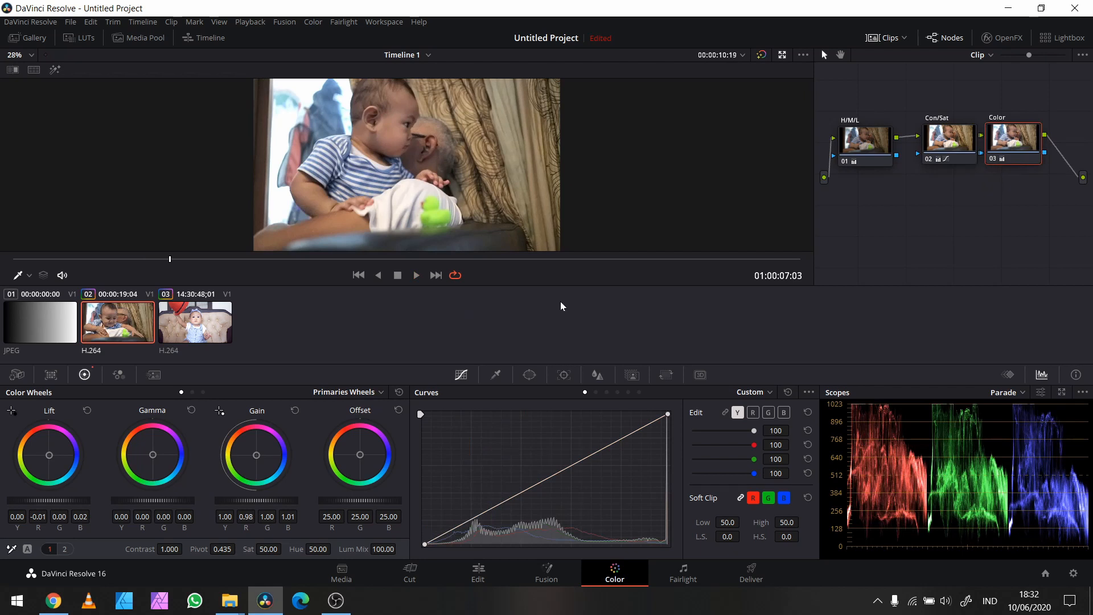
key("alt+s")
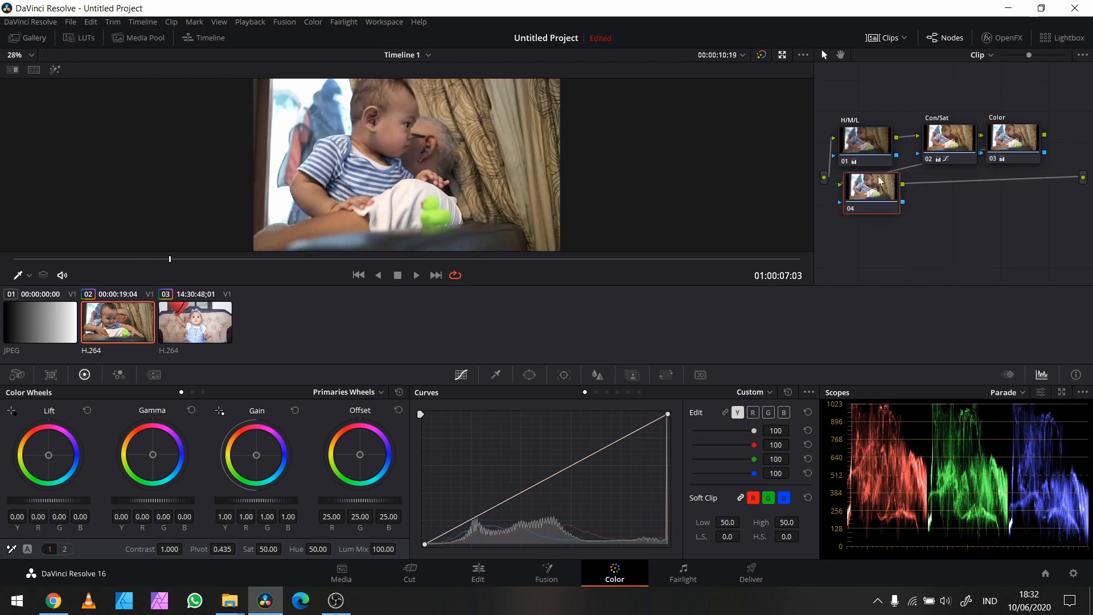
left_click_drag(877, 177, 850, 224)
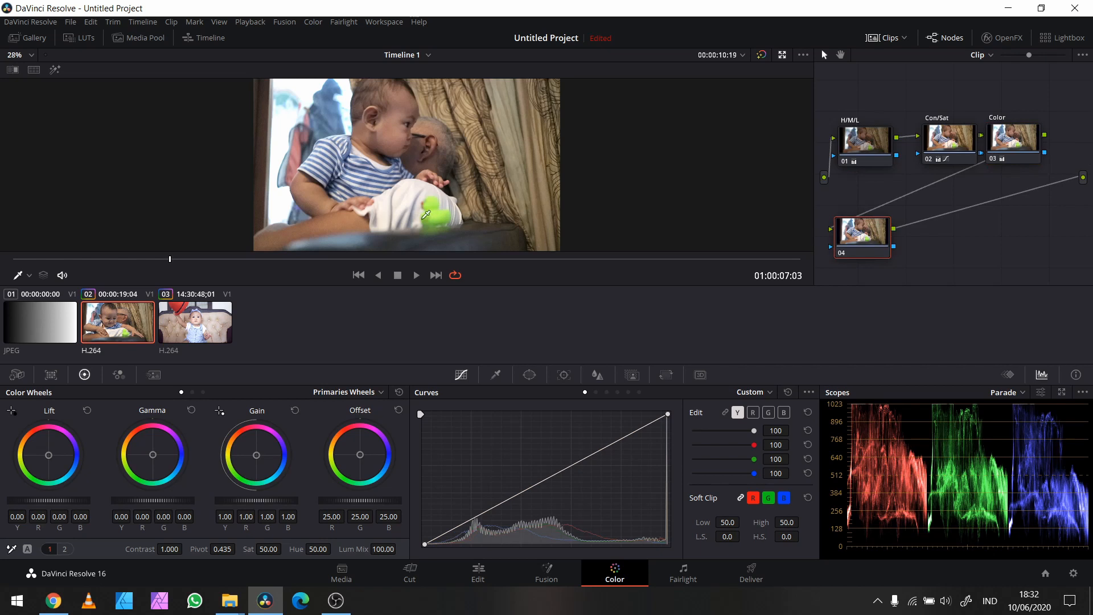
Step: Play the clip full screen and stop at 01:00:10:10 with the green rubber duck in view
key("ctrl+f")
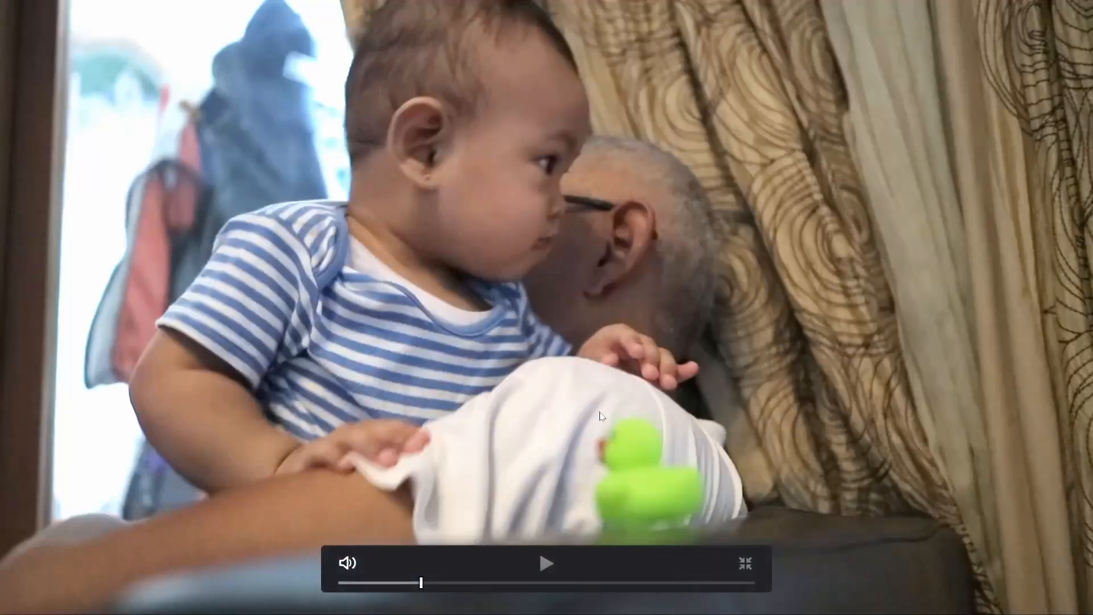
key("space")
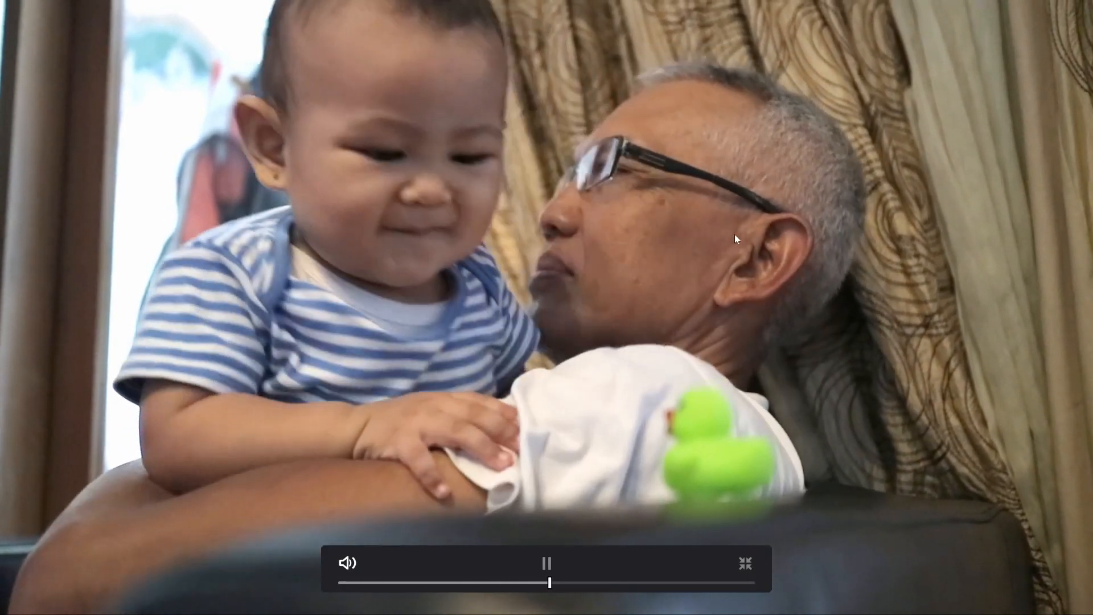
key("space")
key("ctrl+f")
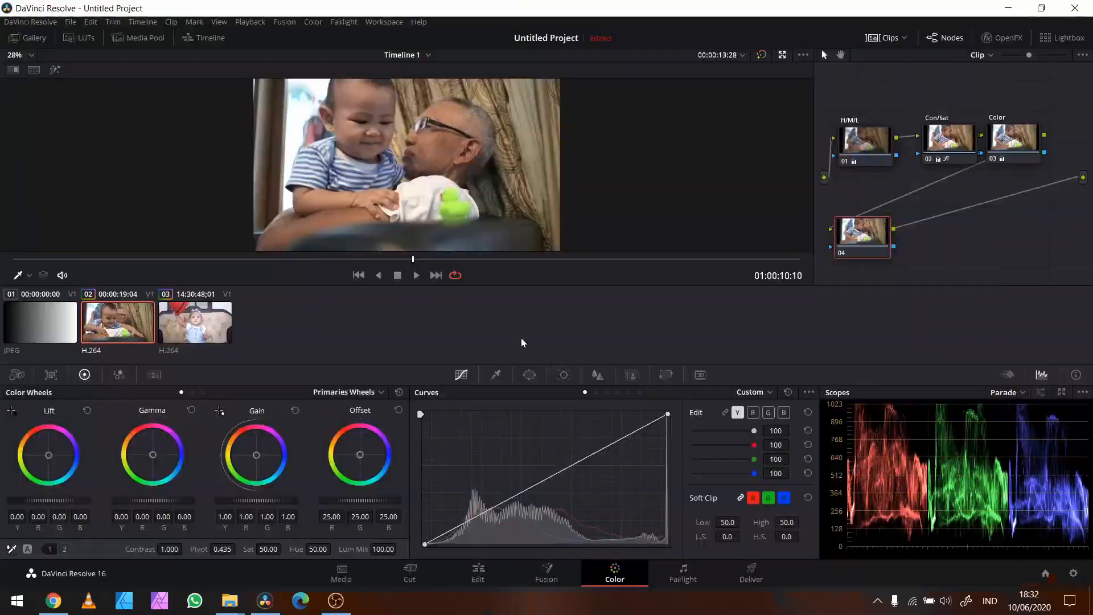
Step: Sample the green rubber duck with the HSL Qualifier on node 04 and turn on the highlight view
left_click(495, 375)
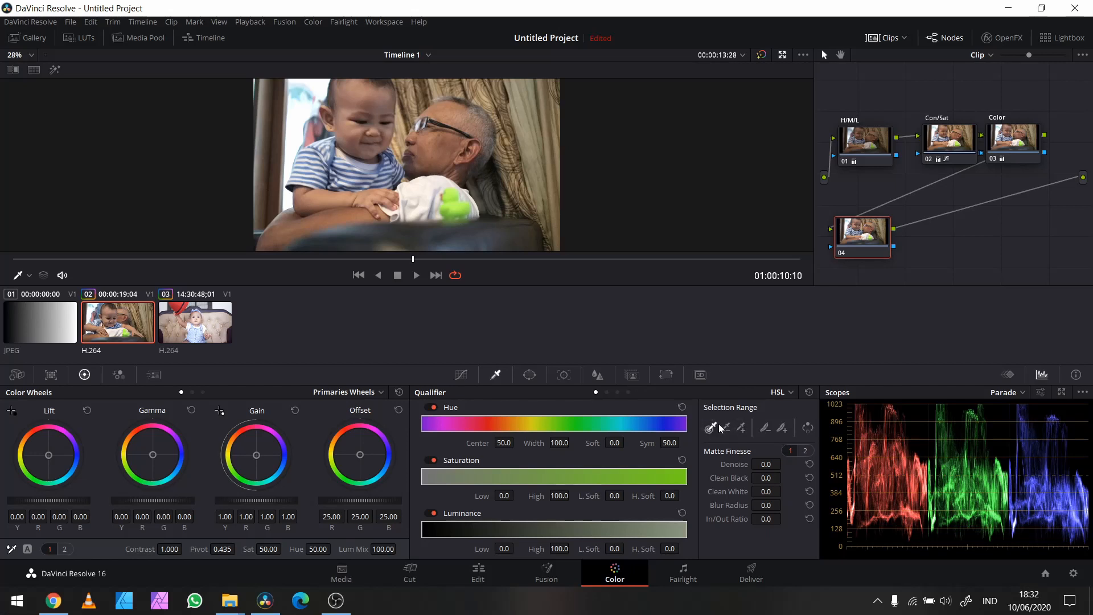
left_click(455, 200)
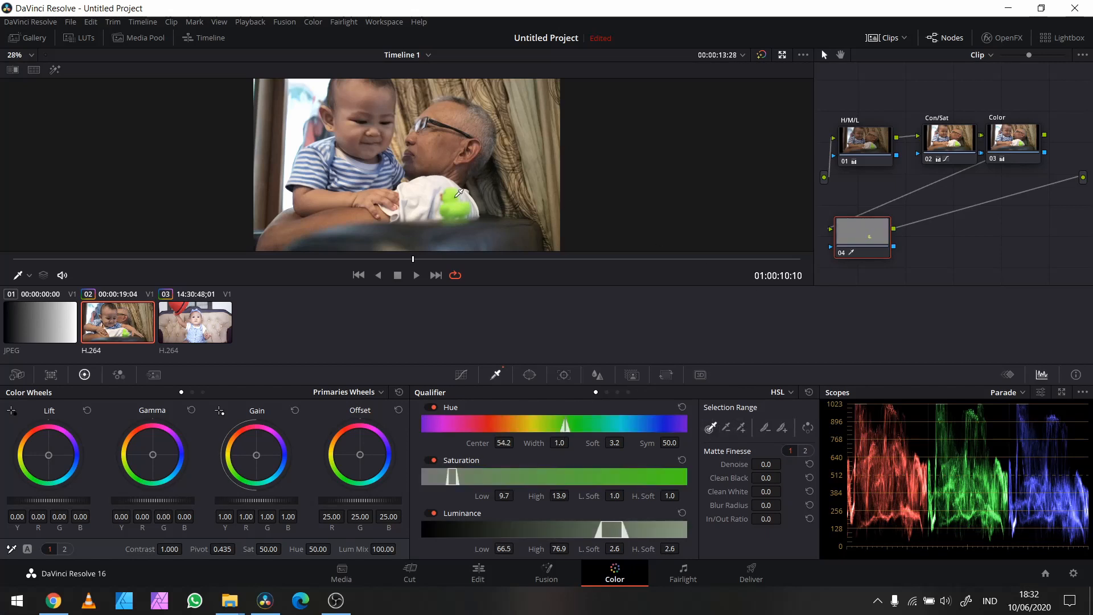
left_click(457, 194)
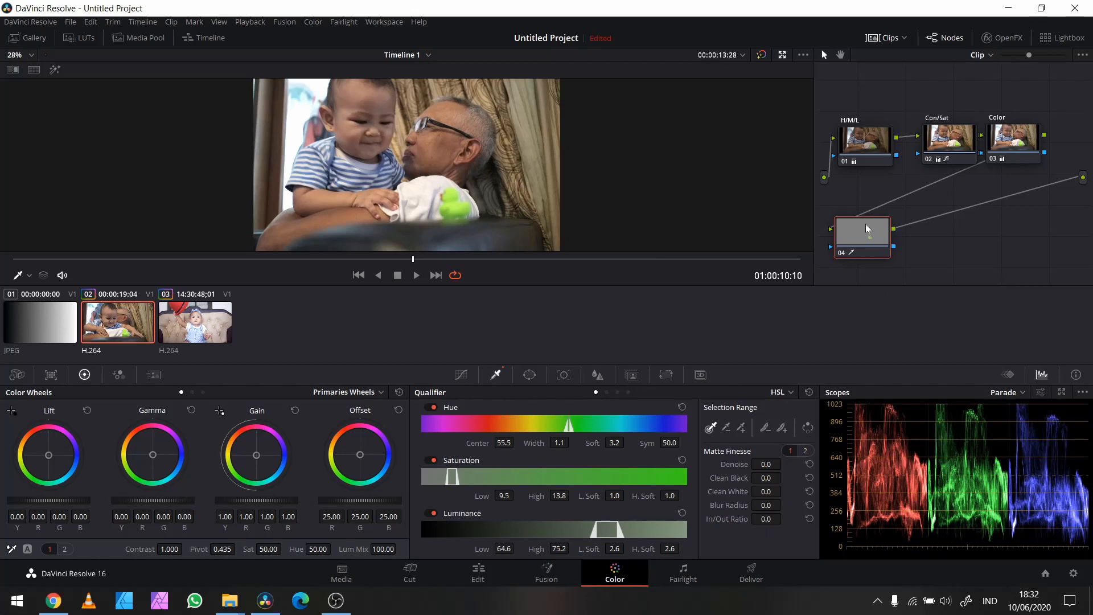
left_click(54, 70)
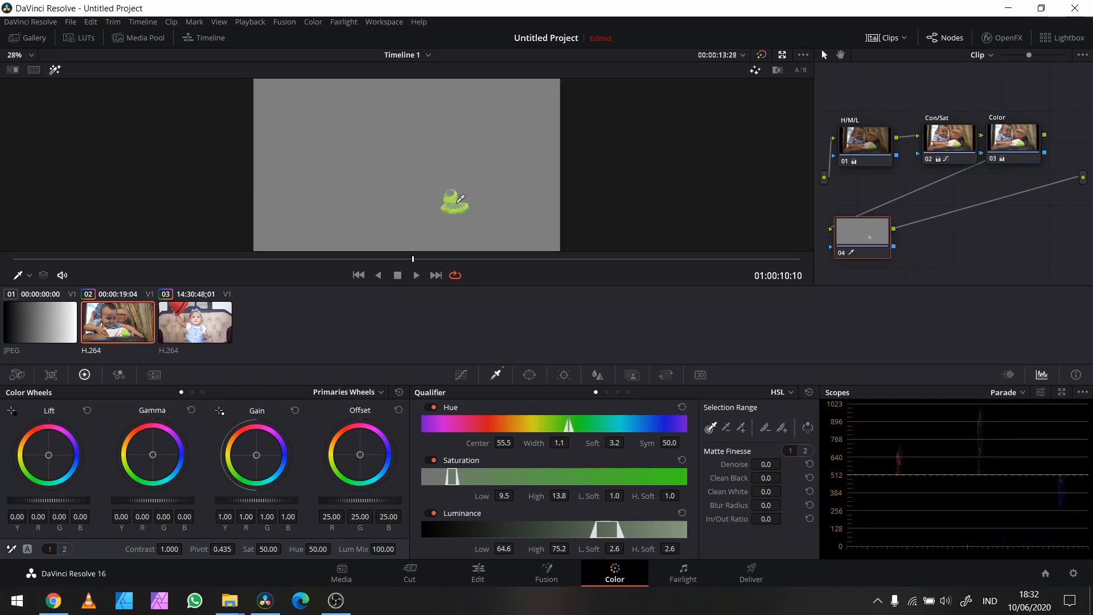
Step: Add the duck's remaining green and shadowed areas to the qualifier selection and inspect the matte full screen
left_click(742, 428)
left_click(458, 205)
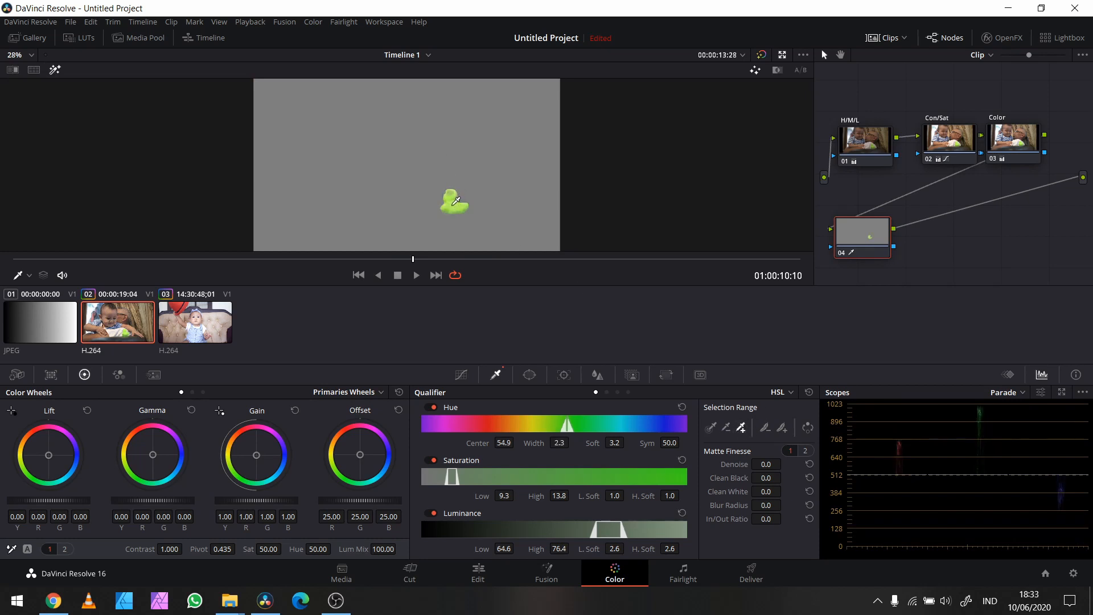
left_click(450, 213)
left_click(456, 219)
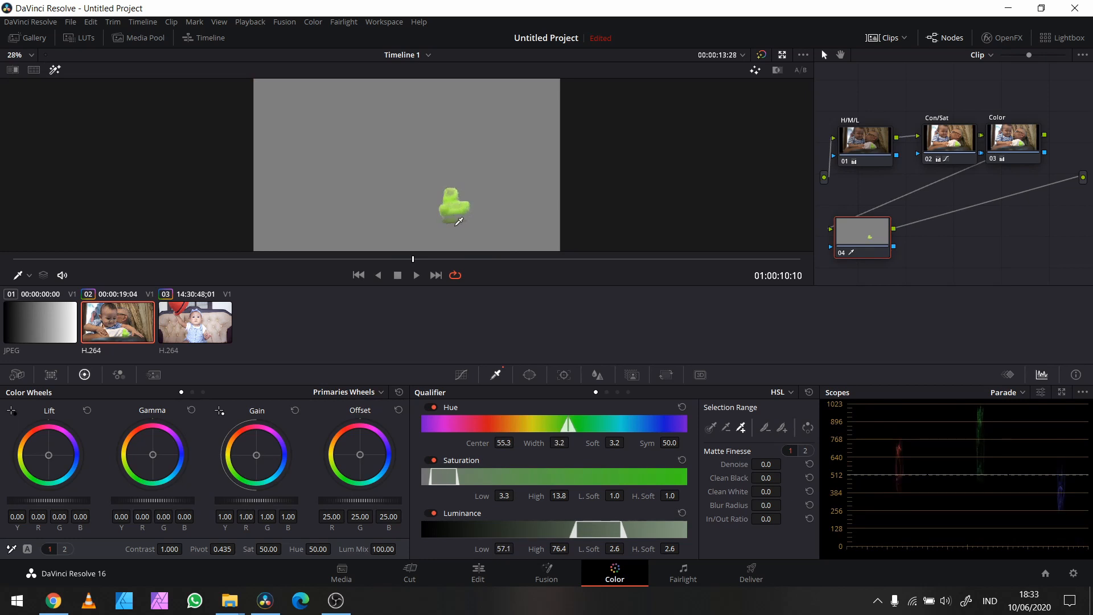
left_click(451, 227)
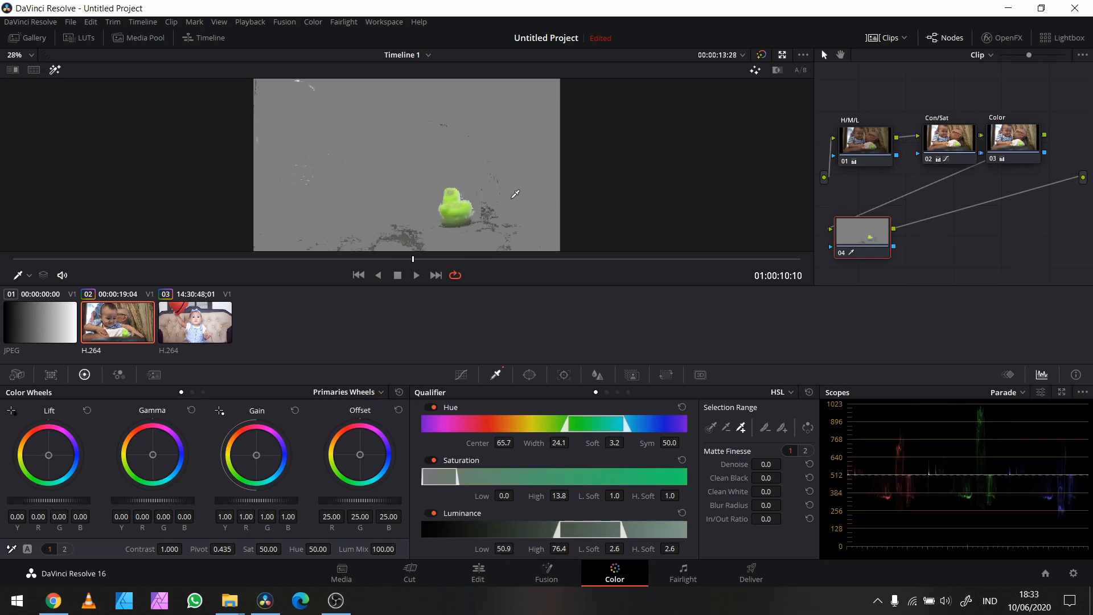
key("ctrl+f")
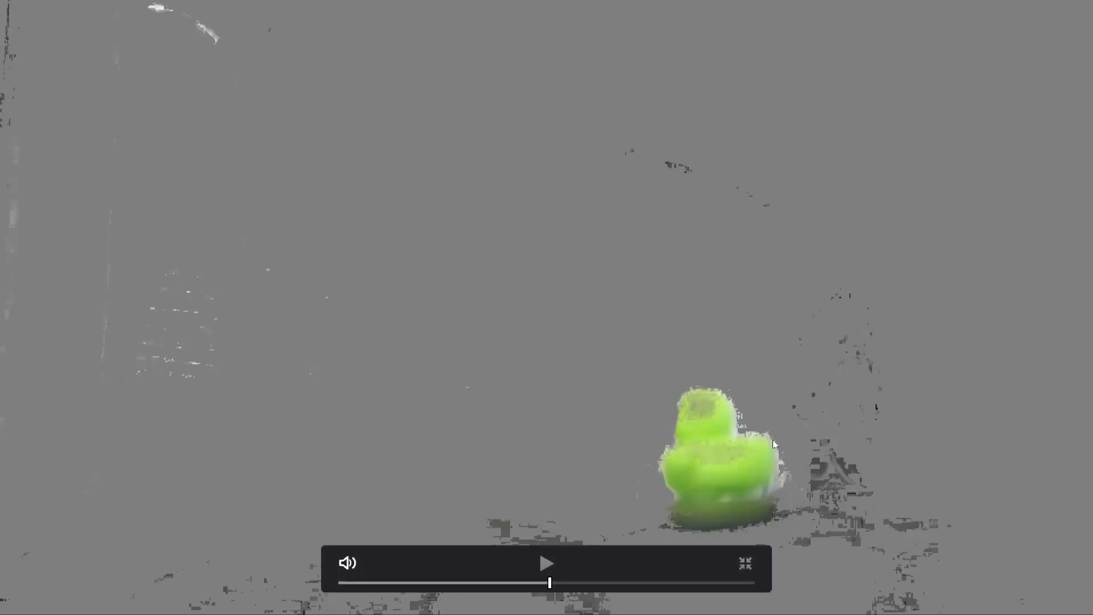
Step: Narrow the qualifier's luminance range to 55.4–72.7 and set its saturation range to 1.5–14.7 on node 04
key("Escape")
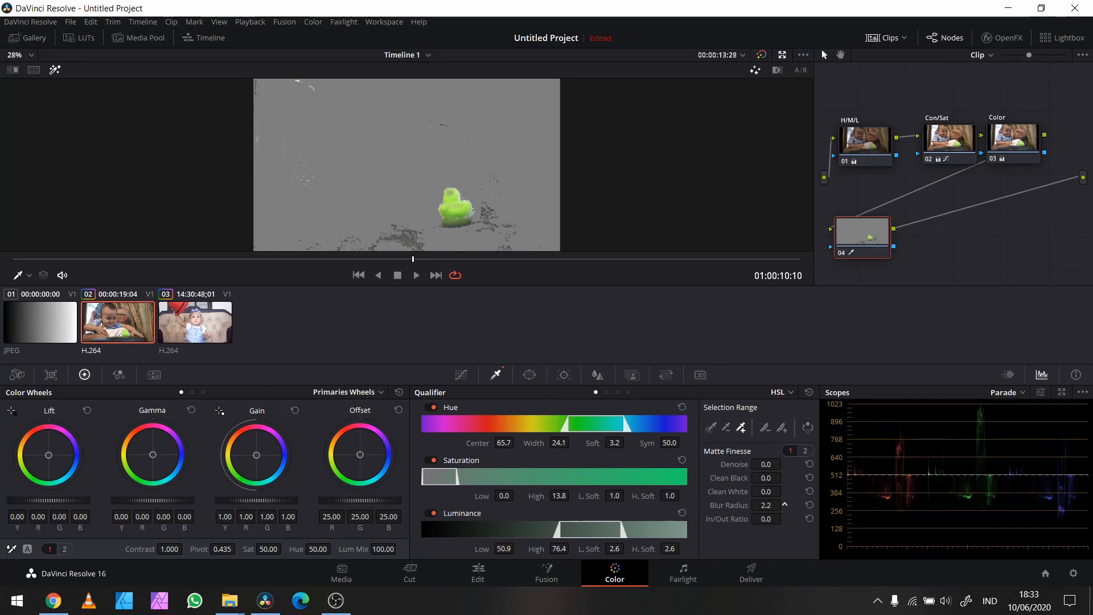
key("ctrl+f")
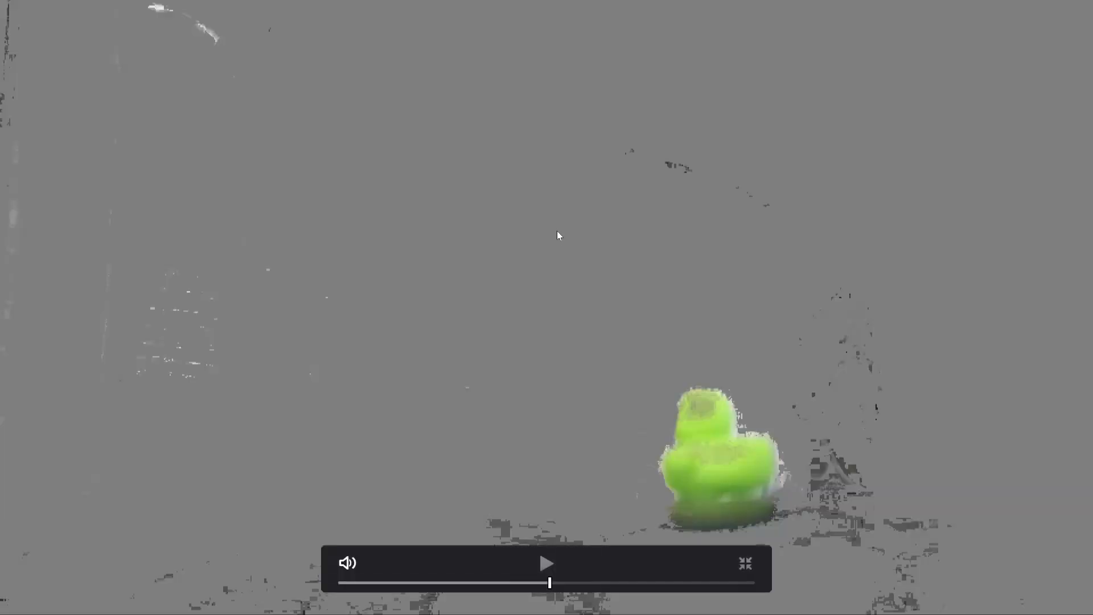
key("Escape")
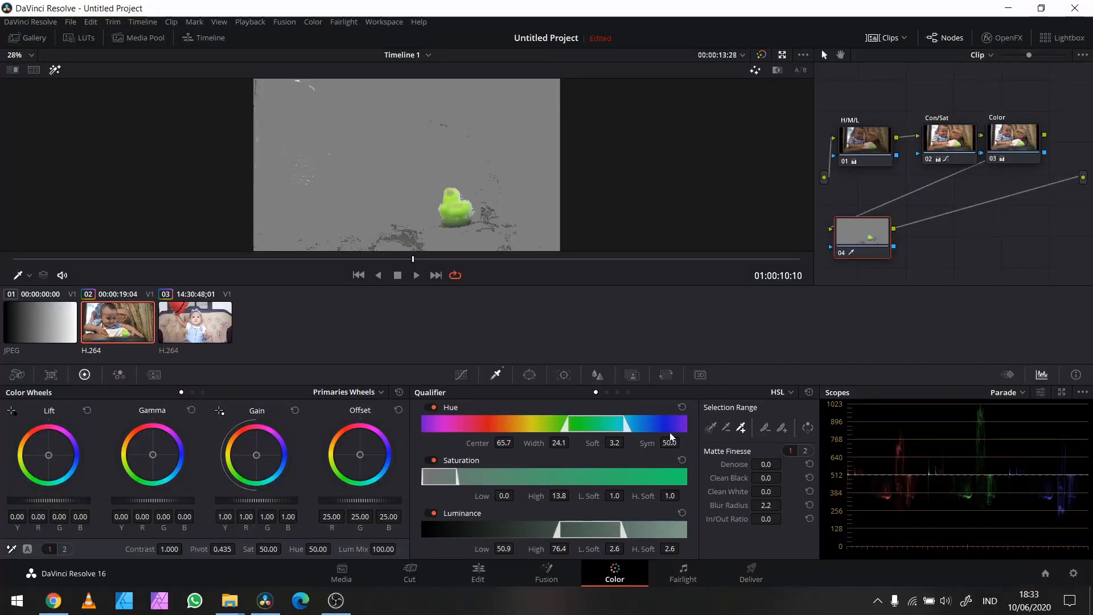
left_click_drag(621, 524, 569, 530)
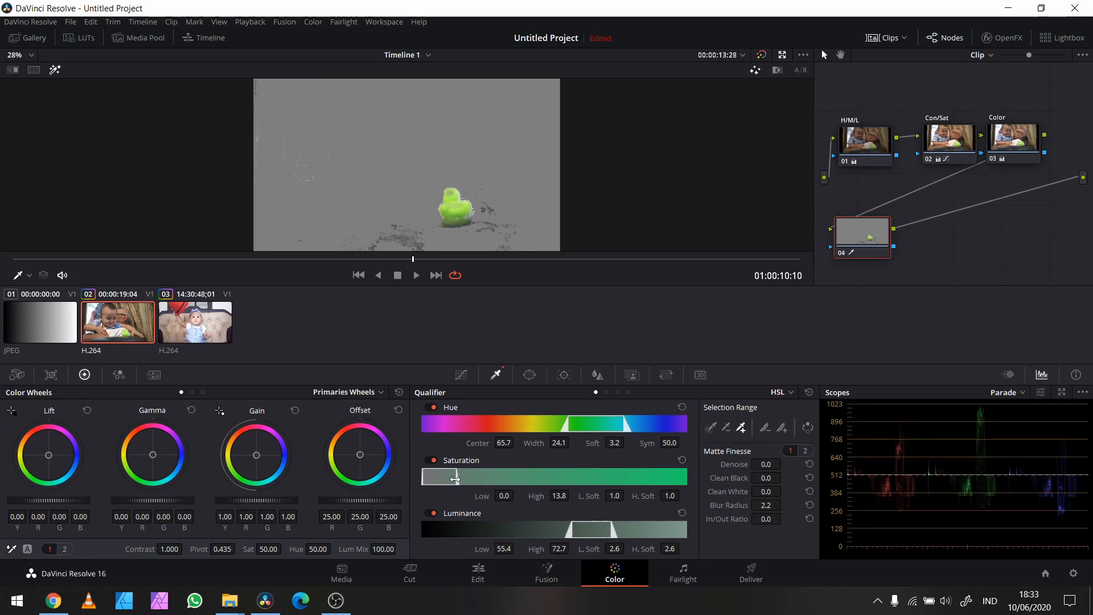
left_click_drag(455, 480, 428, 482)
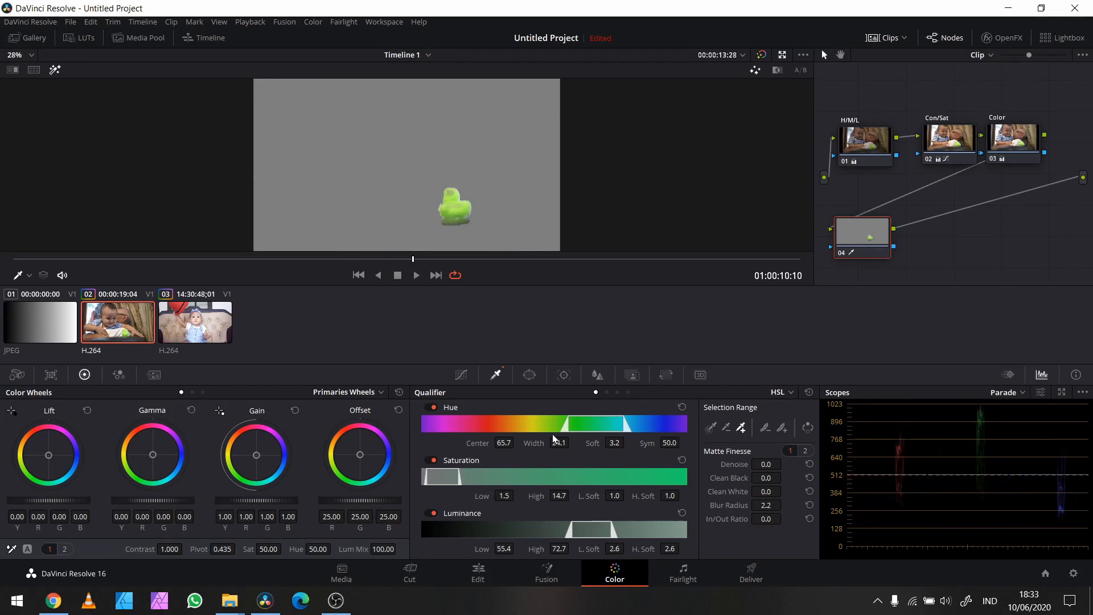
Step: Set the qualifier's hue width to 26.6 and blur radius to 3.3, checking the duck matte full screen
left_click_drag(625, 424, 629, 425)
mouse_move(561, 427)
left_mouse_down()
mouse_move(552, 426)
mouse_move(562, 428)
left_mouse_up()
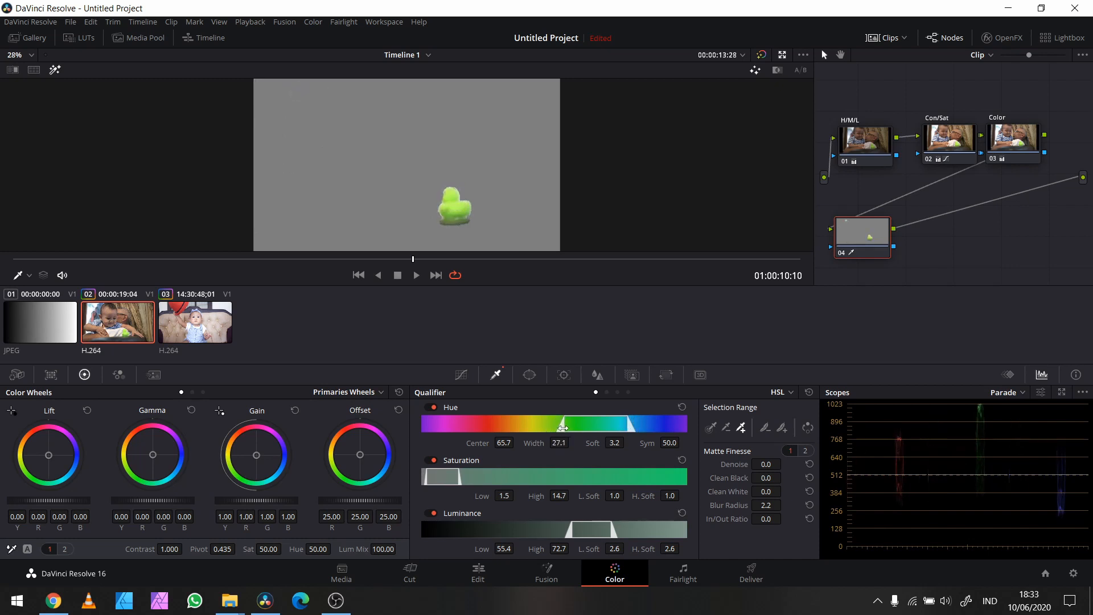
key("ctrl+f")
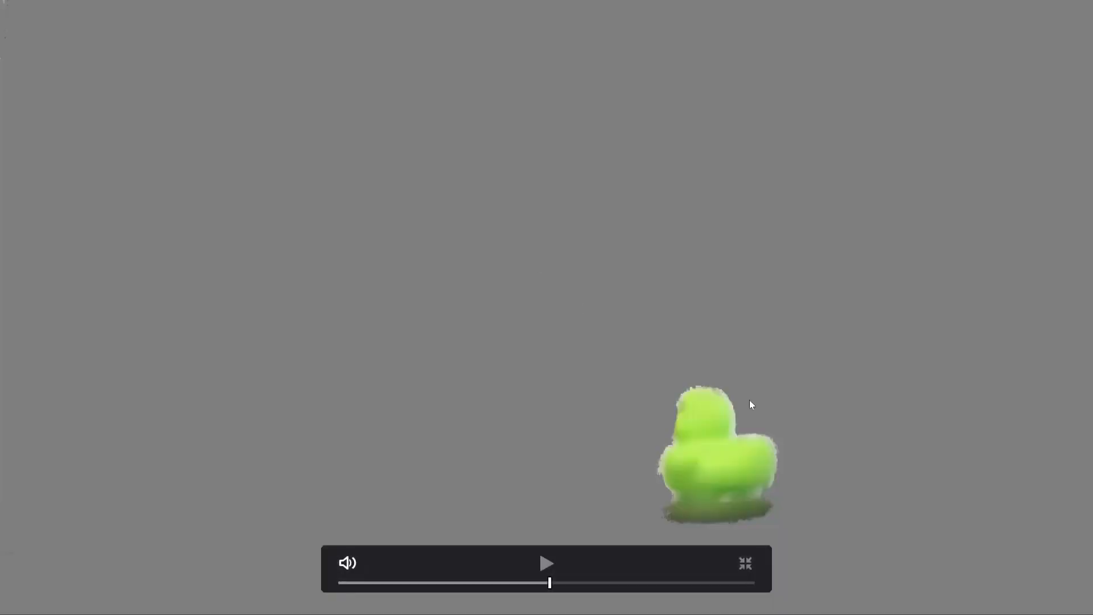
key("ctrl+f")
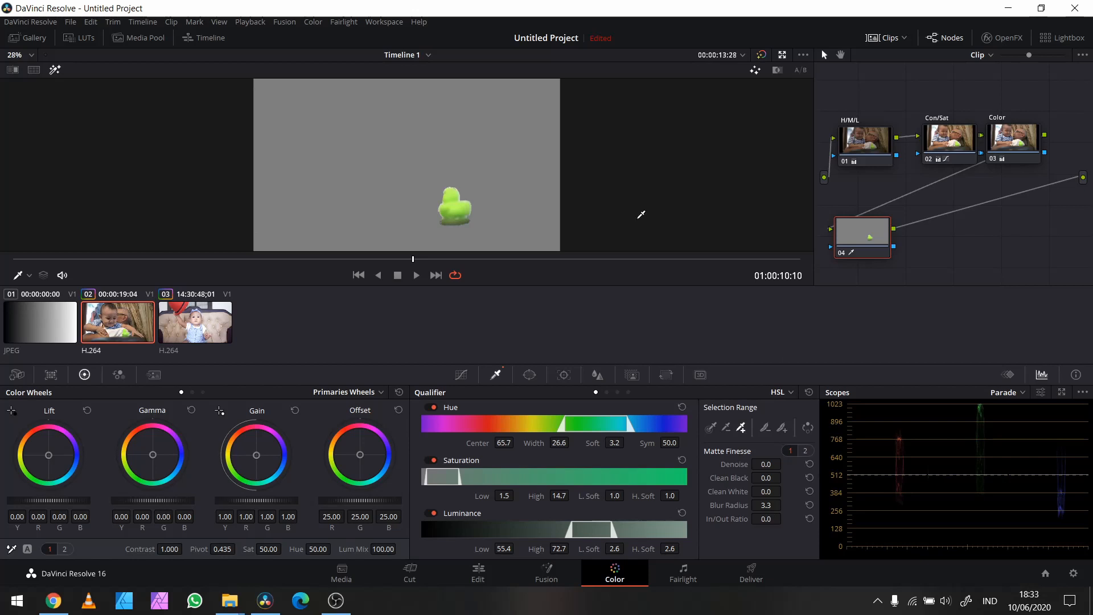
key("ctrl+f")
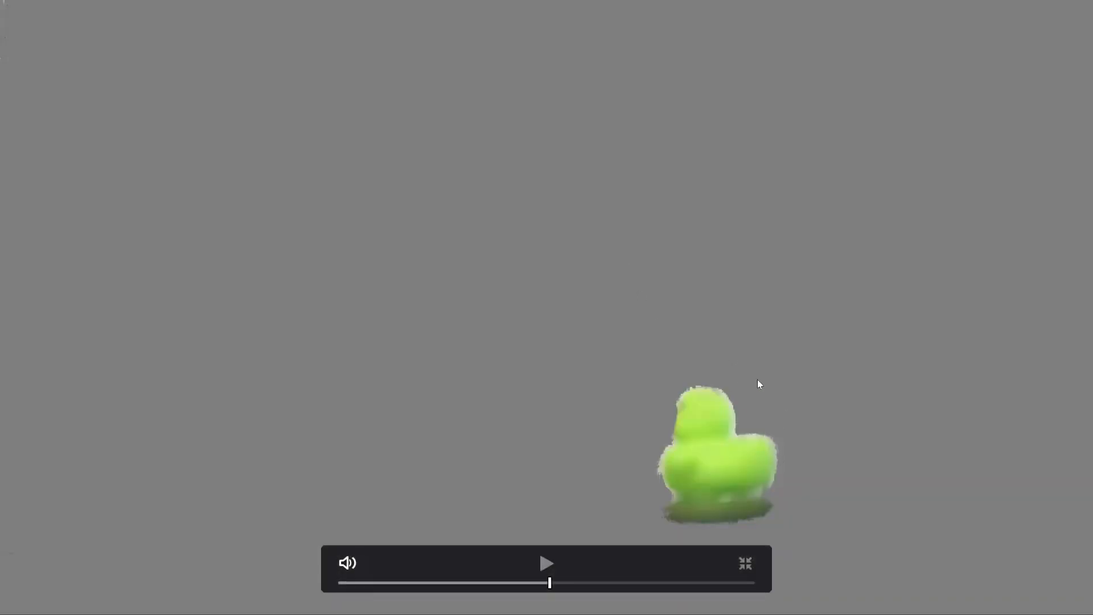
key("ctrl+f")
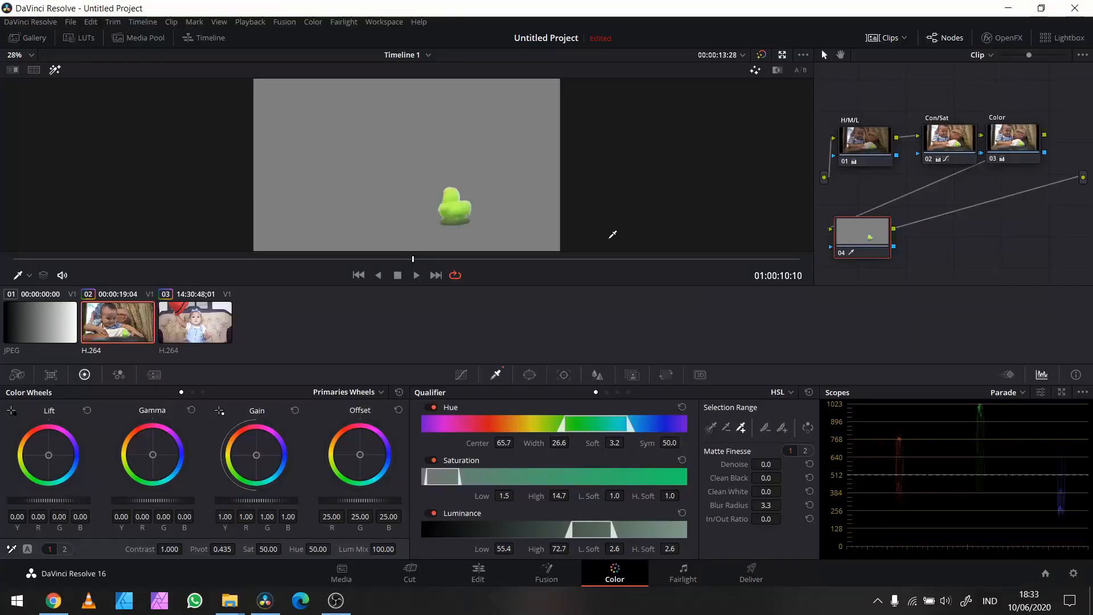
Step: Turn off the highlight view and play the clip with looping on, stopping at 01:00:13:15
left_click(54, 69)
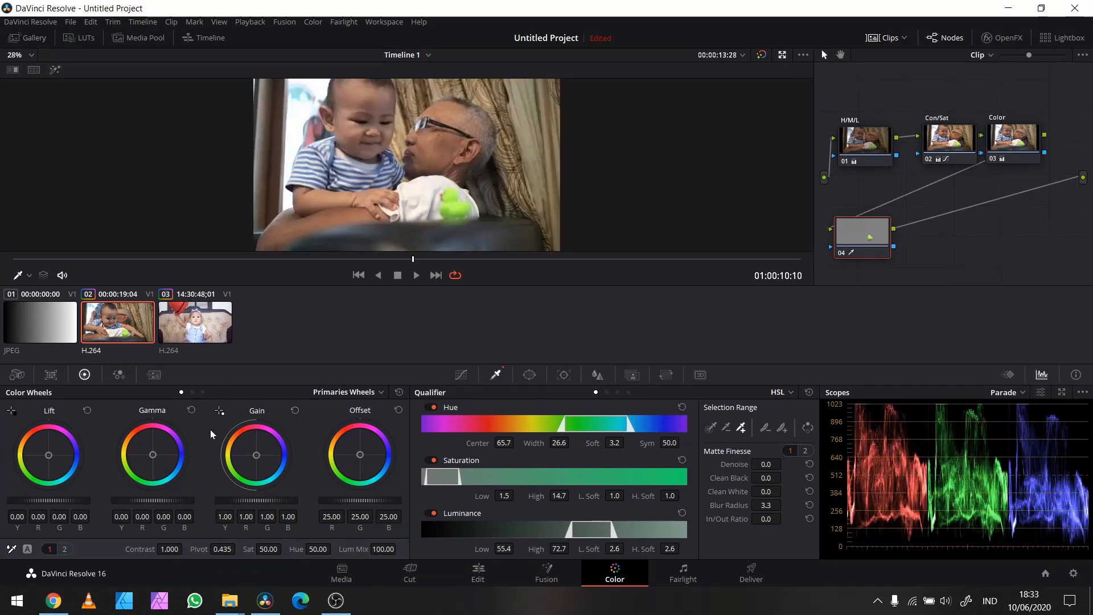
left_click(456, 274)
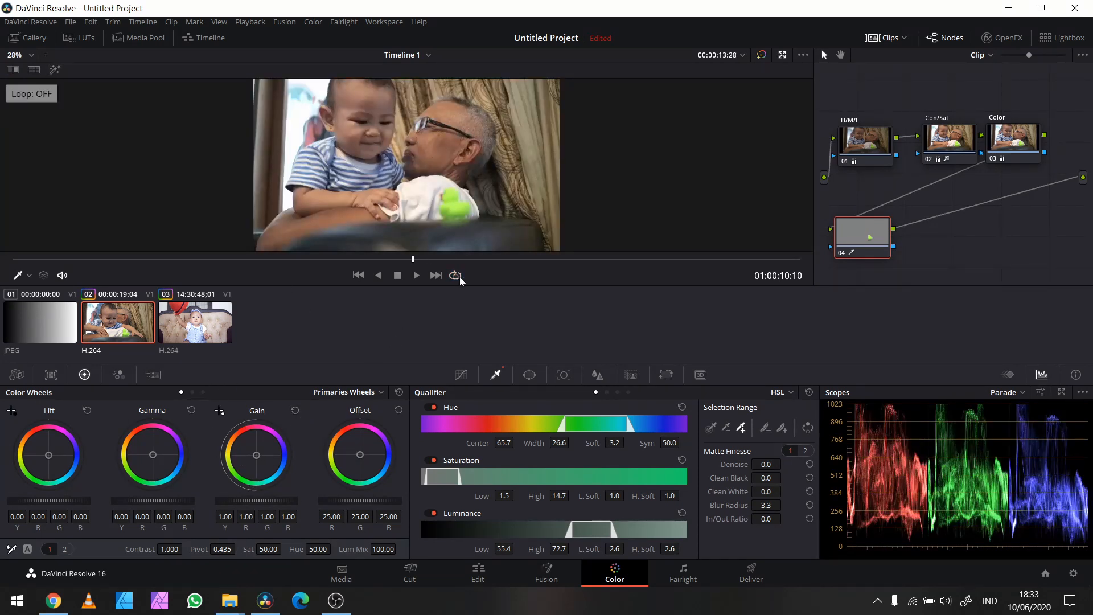
key("space")
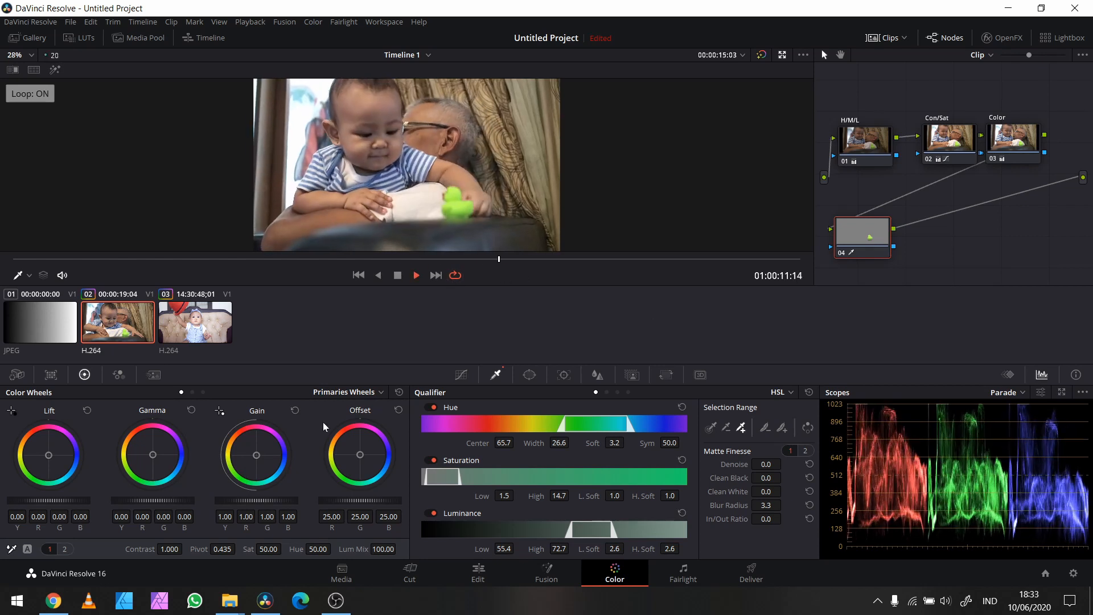
key("space")
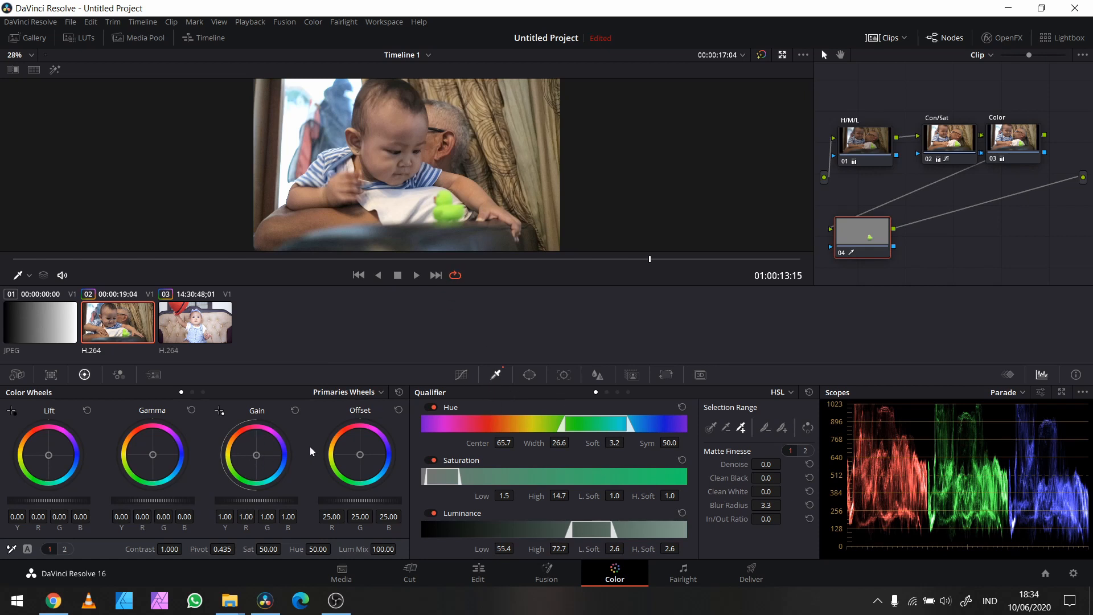
Step: Set the duck's Offset to R 35.59, G 13.98, B 48.81 and saturation to 29.80, reviewing playback full screen
left_click_drag(360, 452, 373, 446)
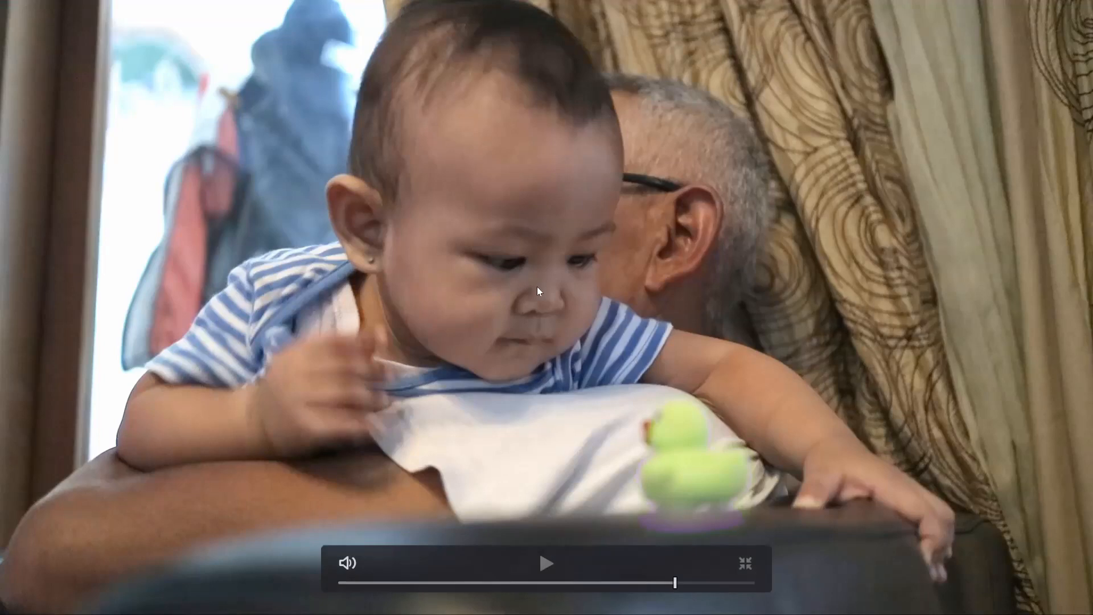
key("ctrl")
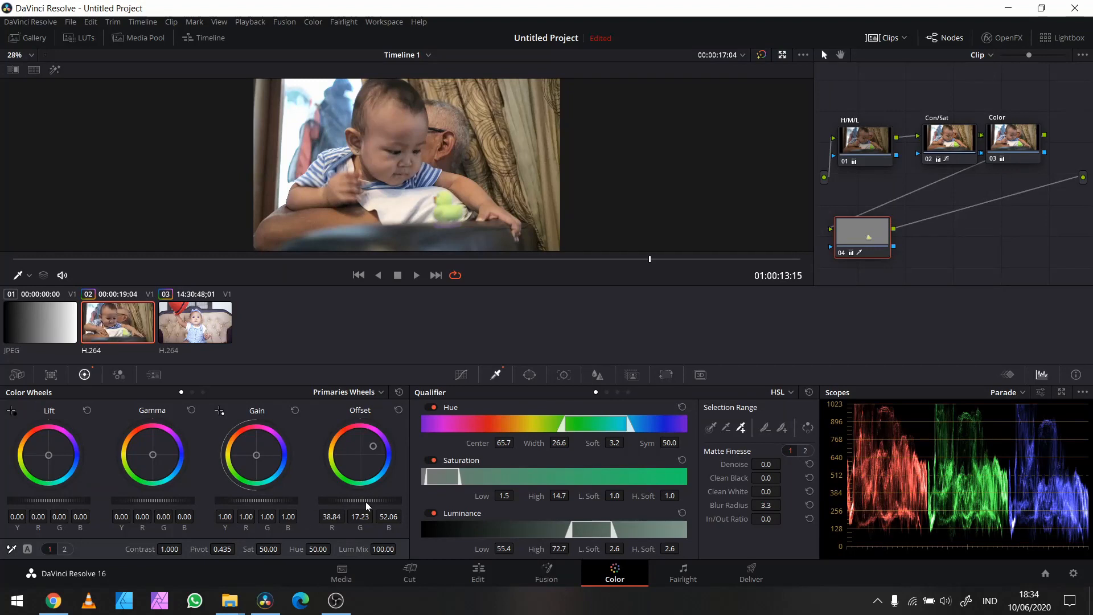
left_click_drag(367, 499, 349, 500)
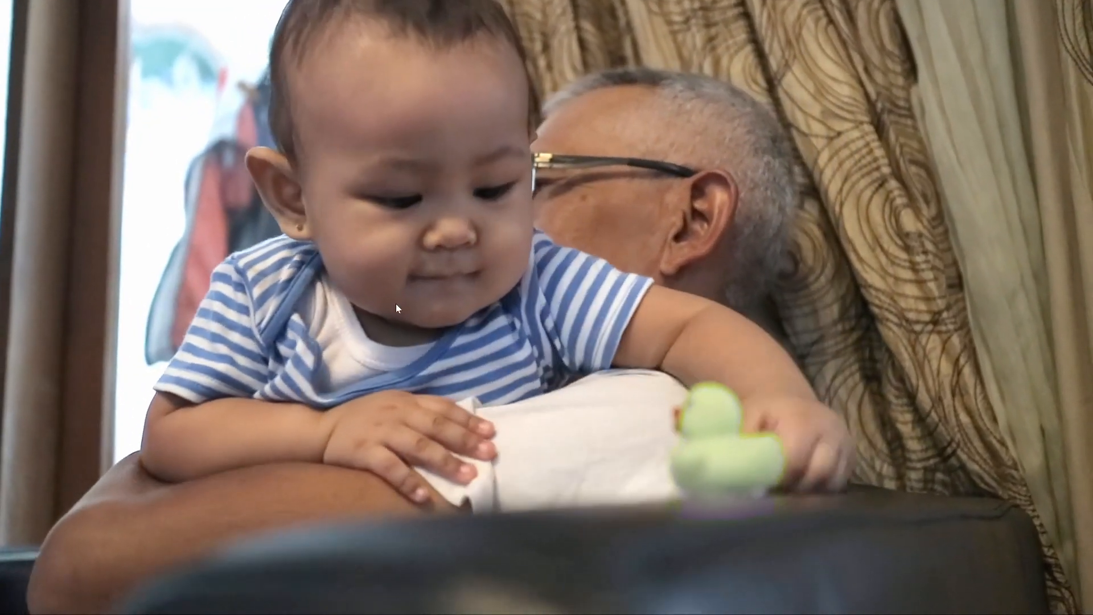
mouse_move(740, 344)
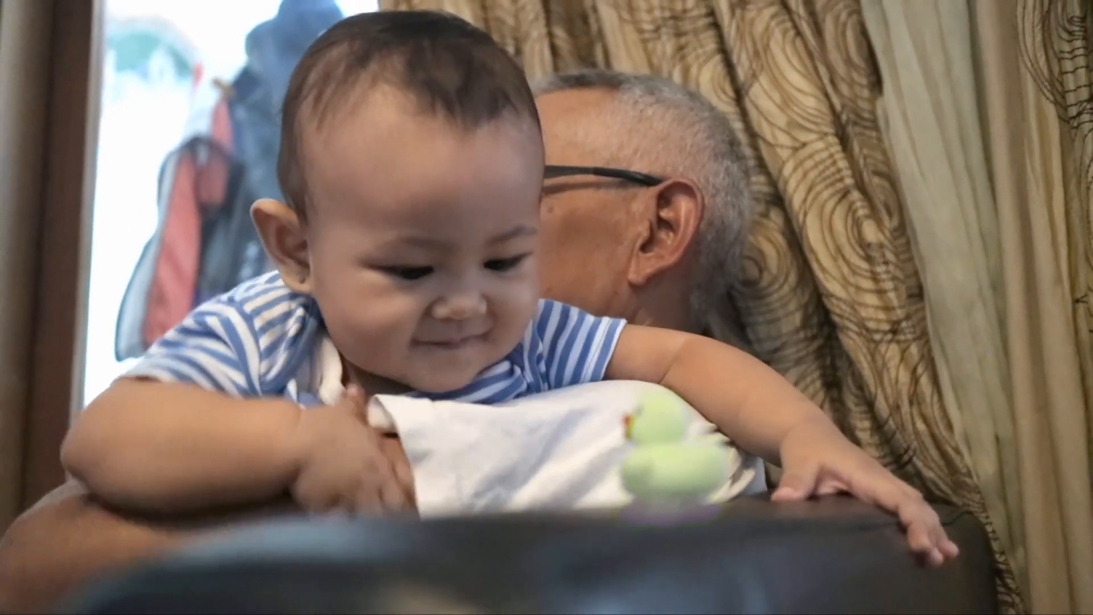
key("Escape")
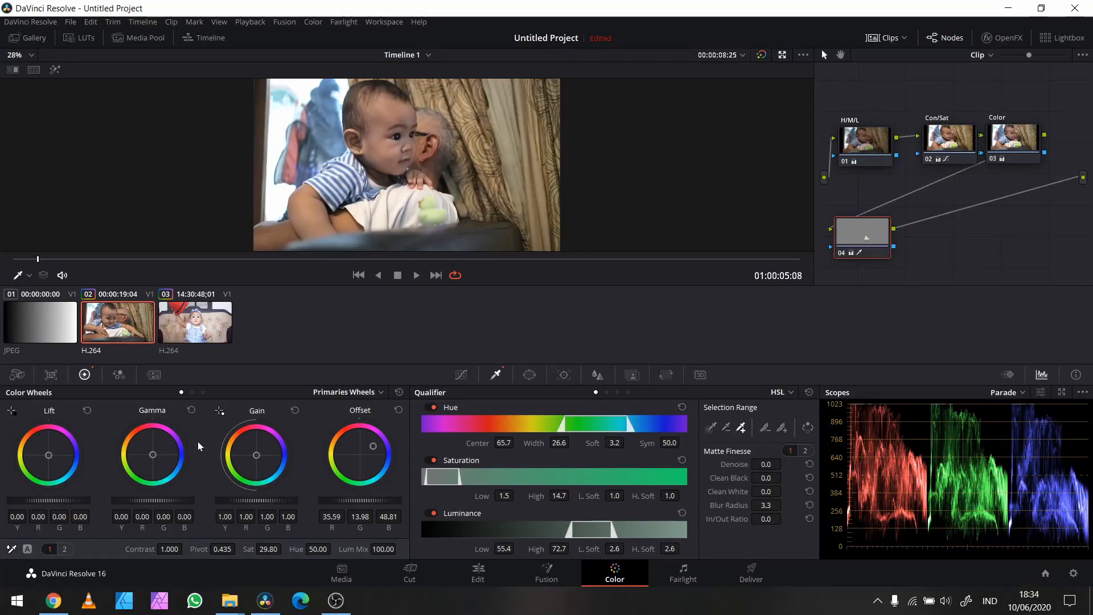
Step: Push the duck's Gain color balance toward a warm yellow-red and review the change in full-screen playback
left_click_drag(257, 454, 253, 450)
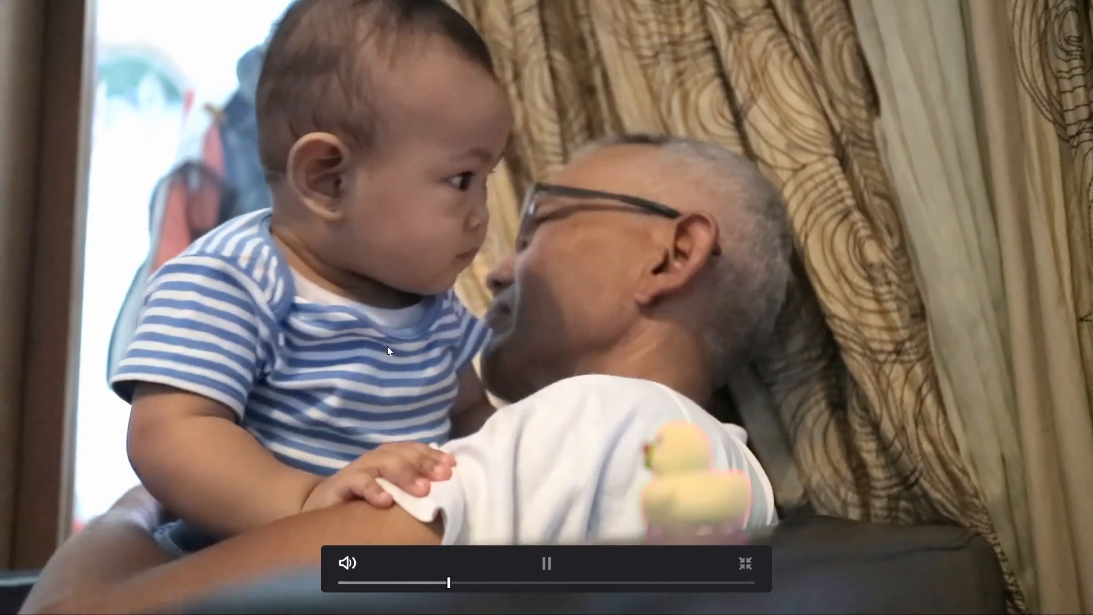
left_click(387, 346)
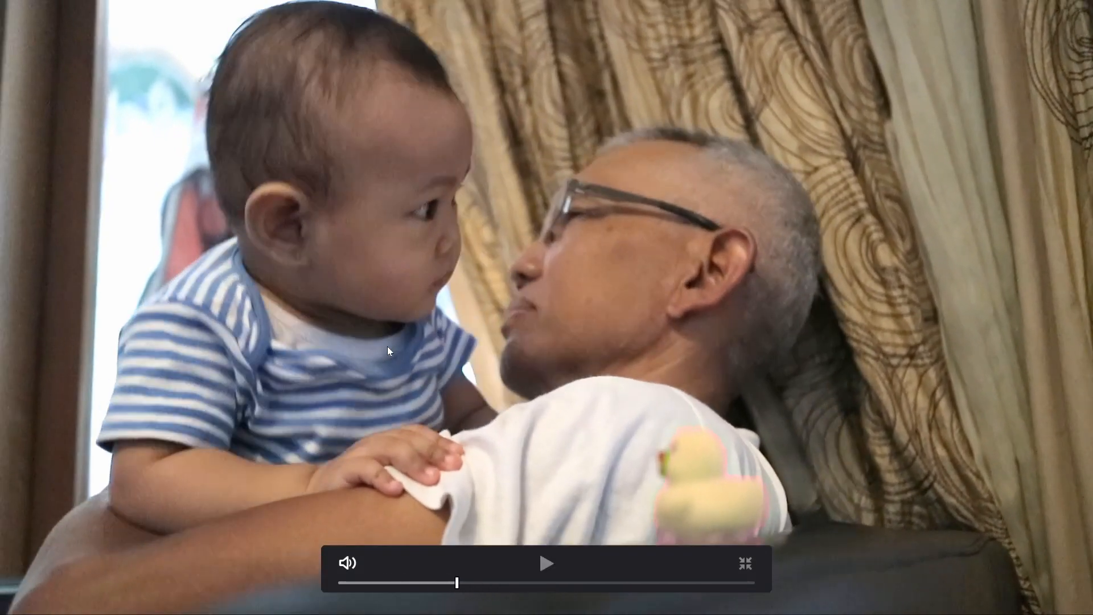